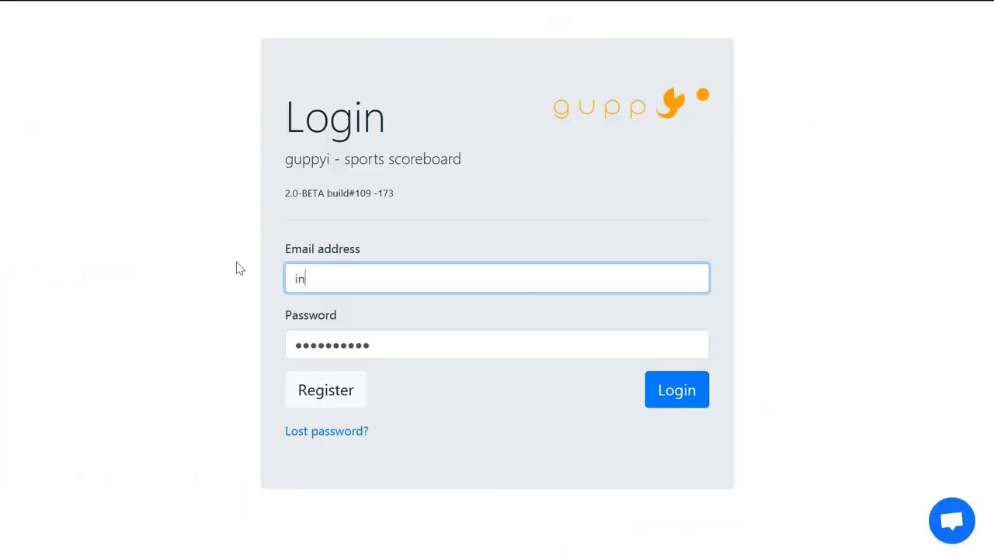
# Step: Log in with the account e-mail and password, then open the Soccer Football scoreboard app
pyautogui.press('Tab')
pyautogui.write('••••••••')
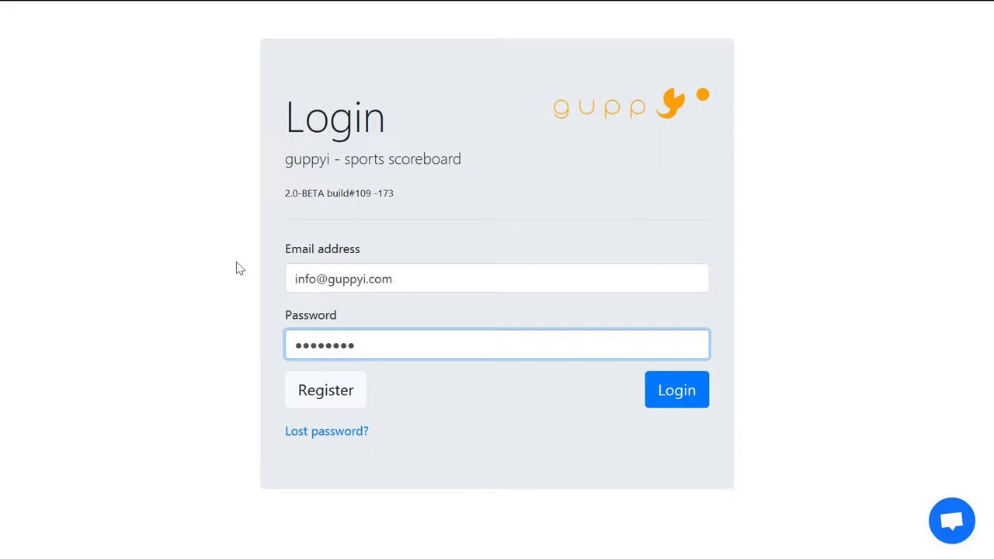
pyautogui.click(675, 403)
pyautogui.click(675, 402)
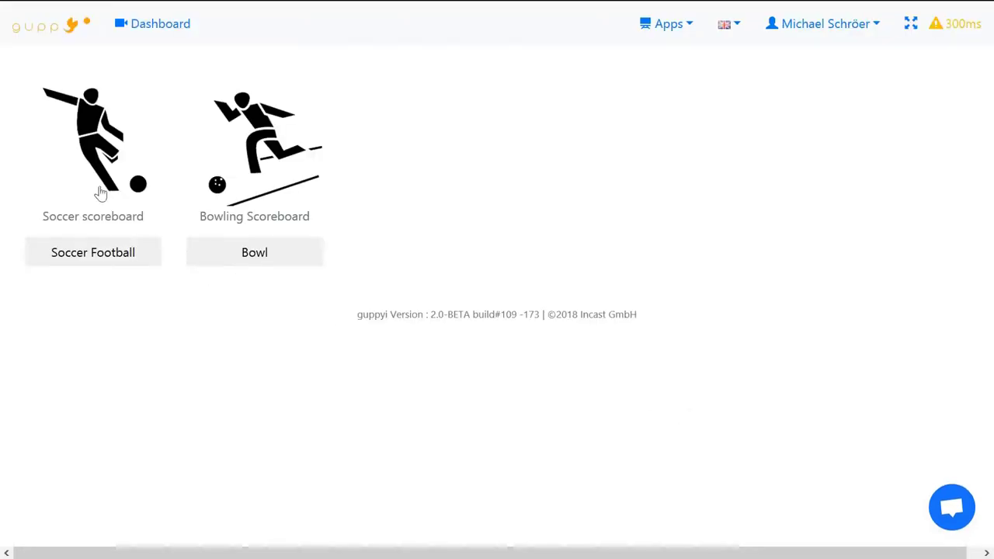
pyautogui.click(90, 253)
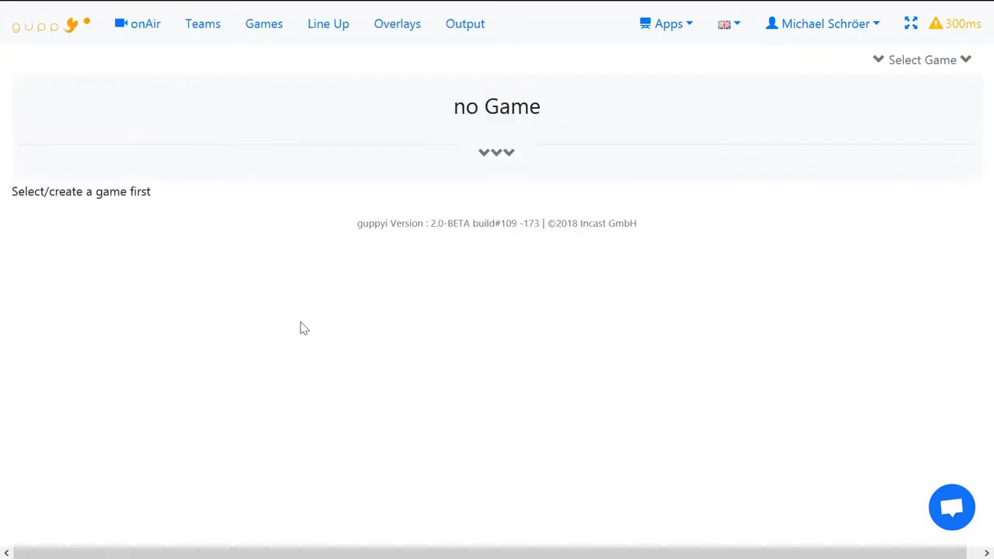
# Step: Create TEAM A with red for both Team color A and B, save it, and begin a blank team form
pyautogui.click(203, 39)
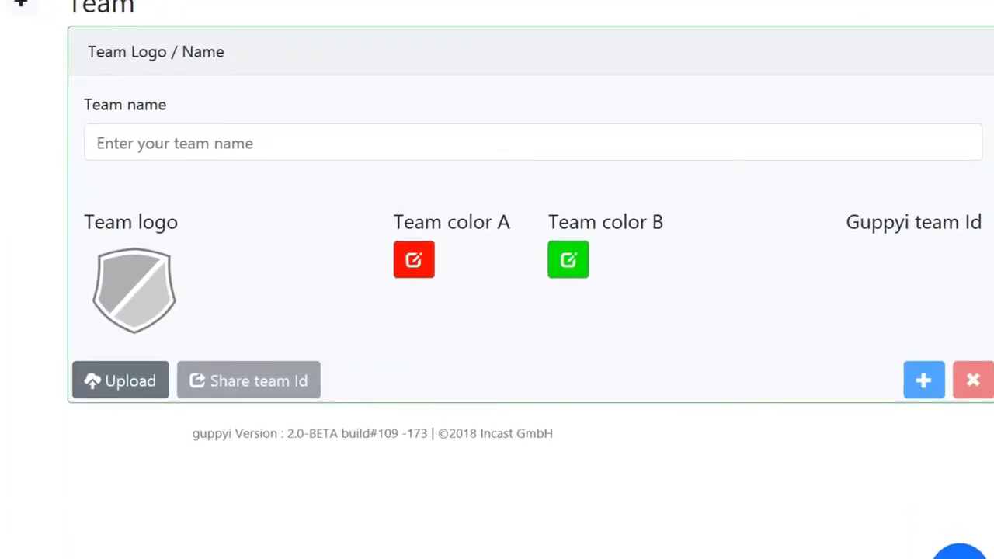
pyautogui.click(97, 143)
pyautogui.write('TEAM')
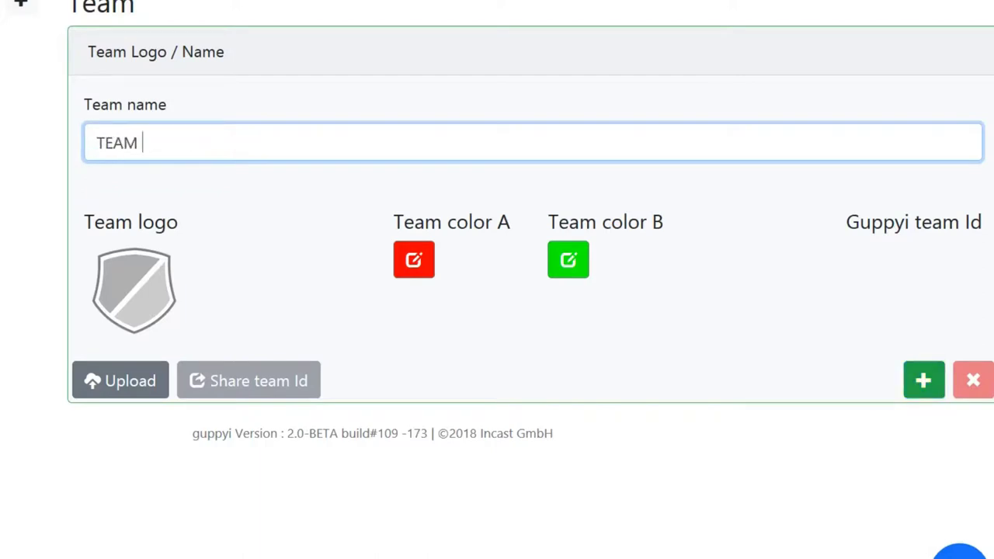
pyautogui.write(' A')
pyautogui.click(422, 268)
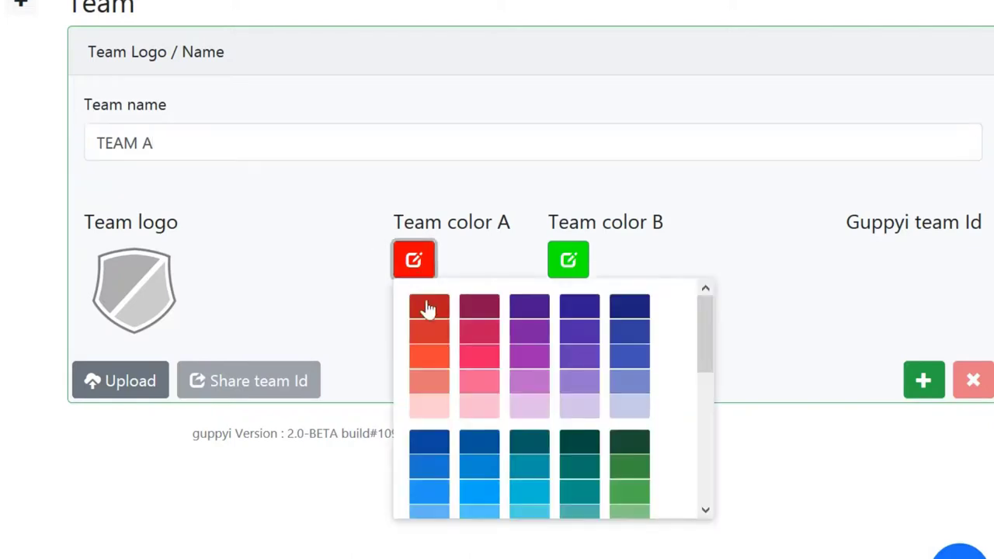
pyautogui.click(429, 307)
pyautogui.click(582, 264)
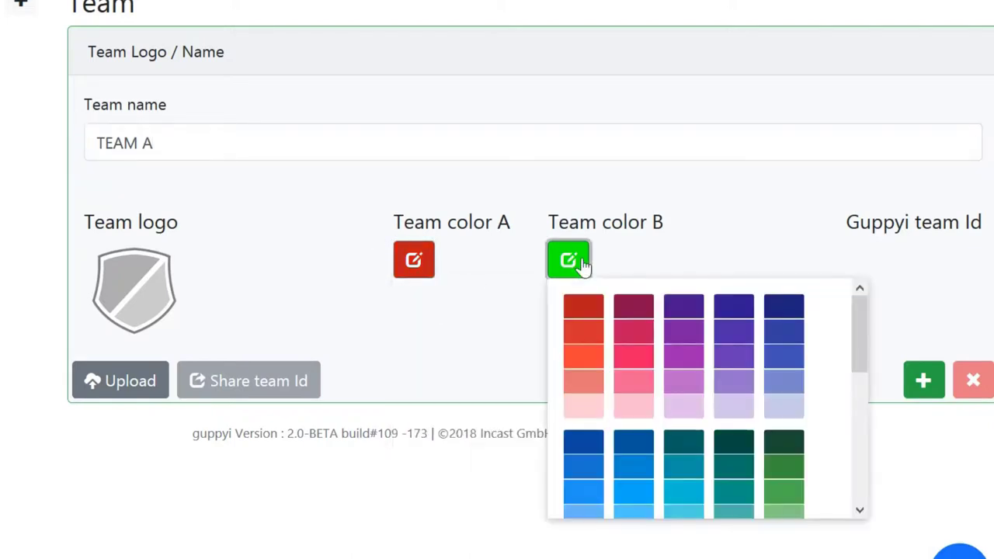
pyautogui.click(583, 307)
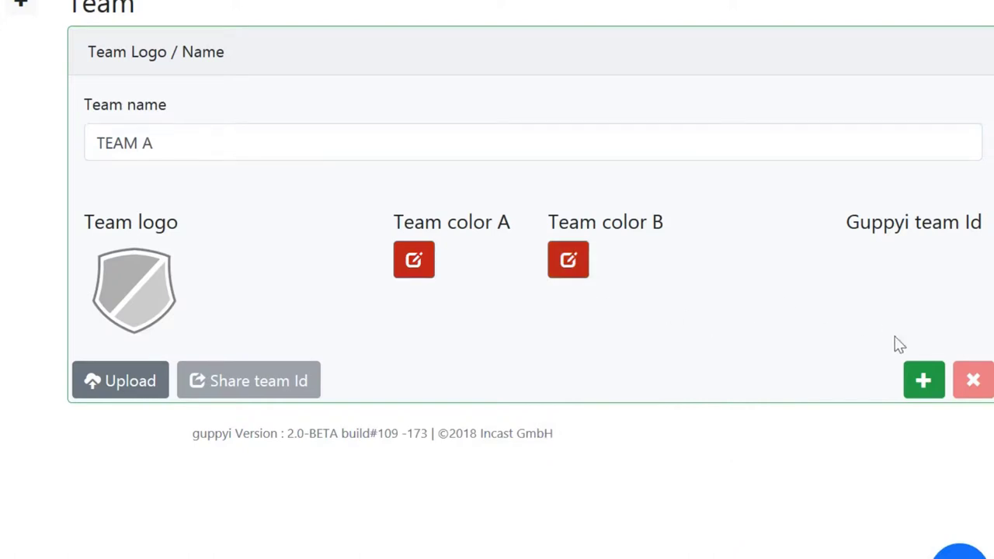
pyautogui.click(930, 381)
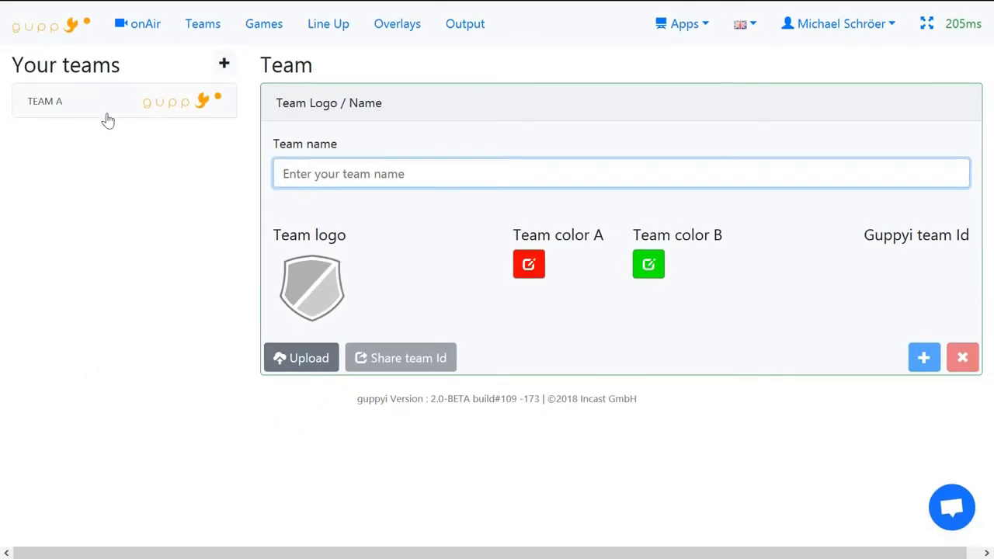
pyautogui.click(106, 112)
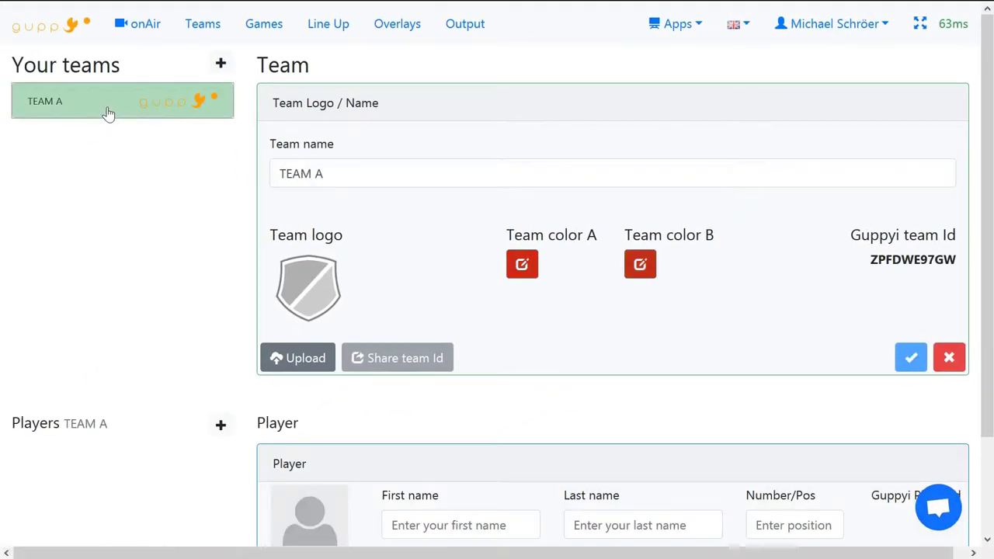
pyautogui.click(221, 63)
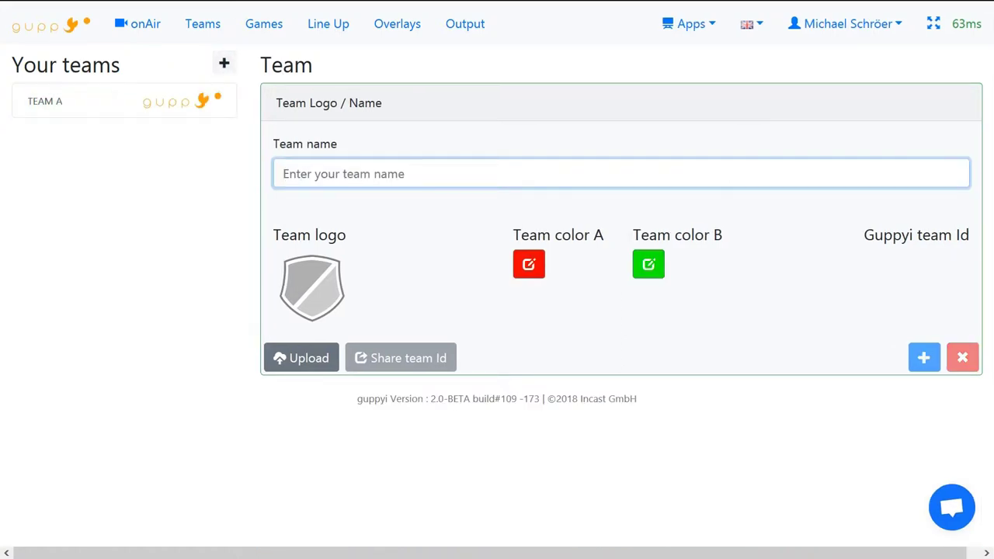
# Step: Name the second team TEAM B and set both team colours to dark green
pyautogui.write('TEAM')
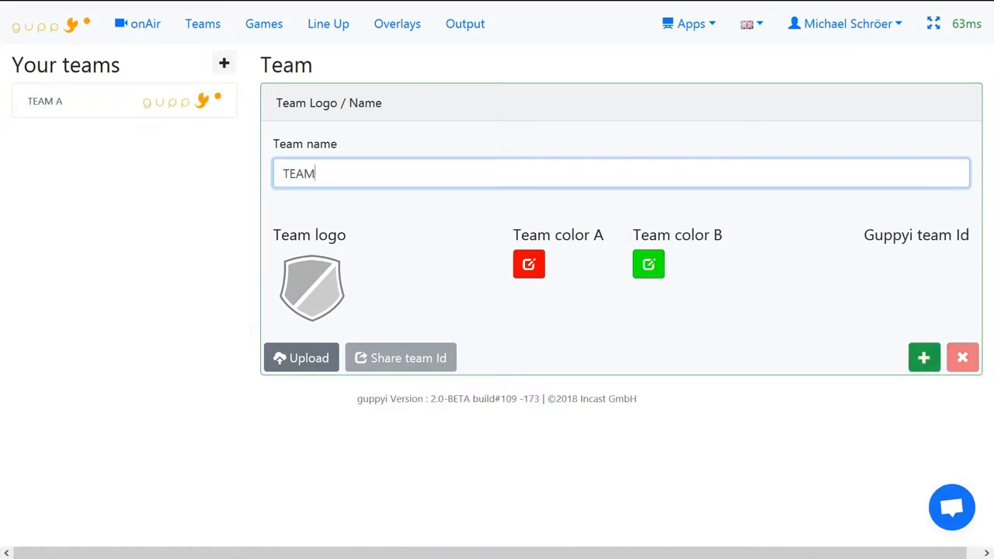
pyautogui.click(529, 264)
pyautogui.moveTo(749, 324); pyautogui.dragTo(760, 377)
pyautogui.click(542, 368)
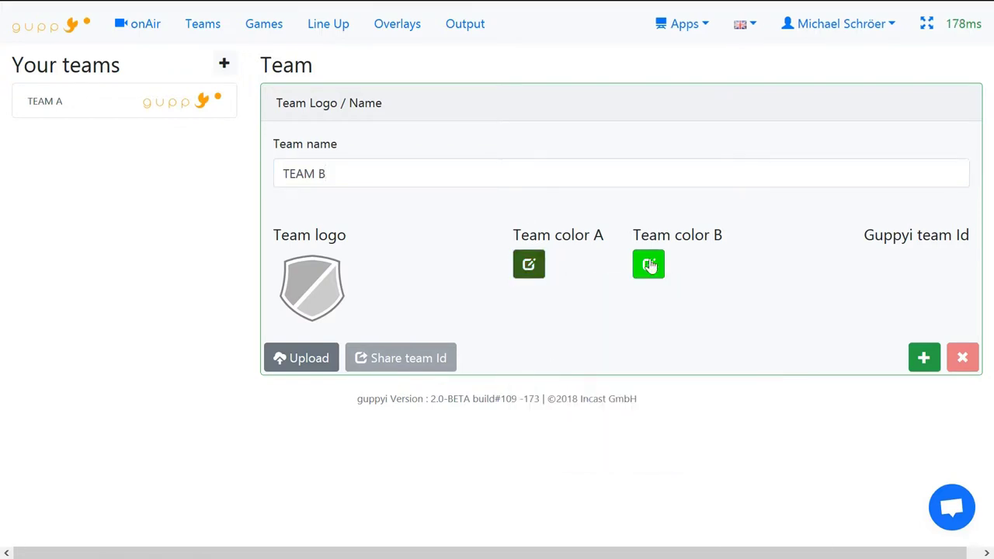
pyautogui.click(648, 265)
pyautogui.moveTo(873, 319); pyautogui.dragTo(874, 365)
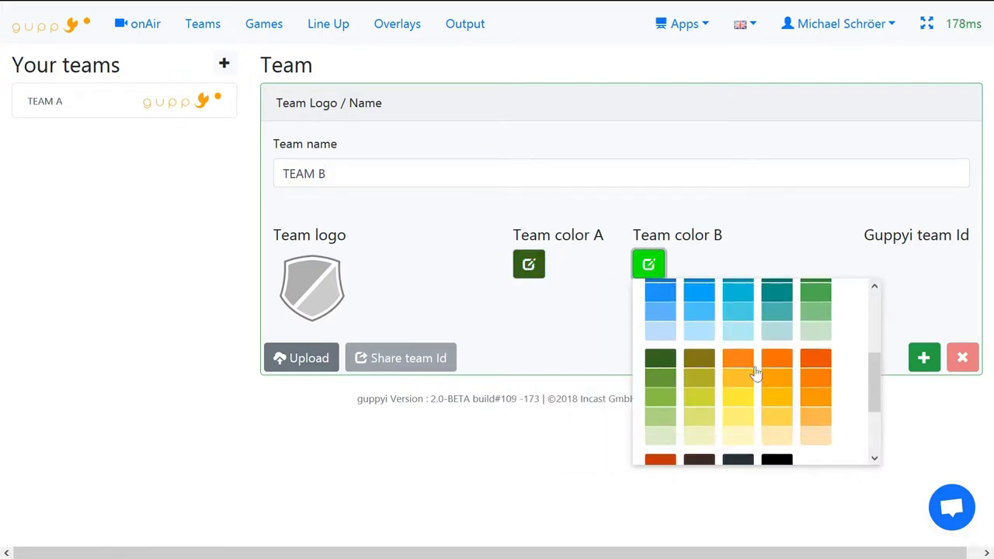
pyautogui.click(655, 362)
# Step: Save TEAM B, check both teams, and go to the Games page for a new game
pyautogui.click(924, 359)
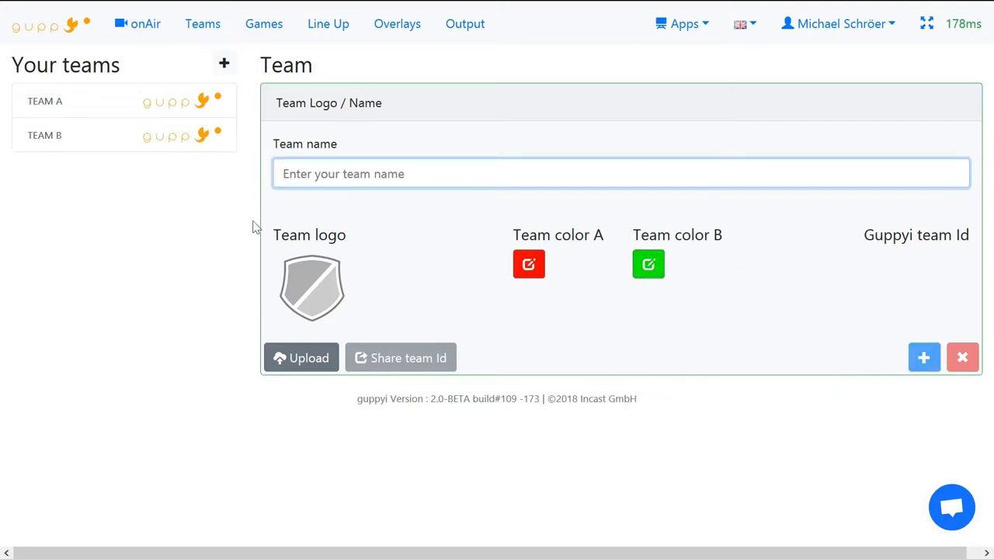
pyautogui.click(153, 145)
pyautogui.click(146, 106)
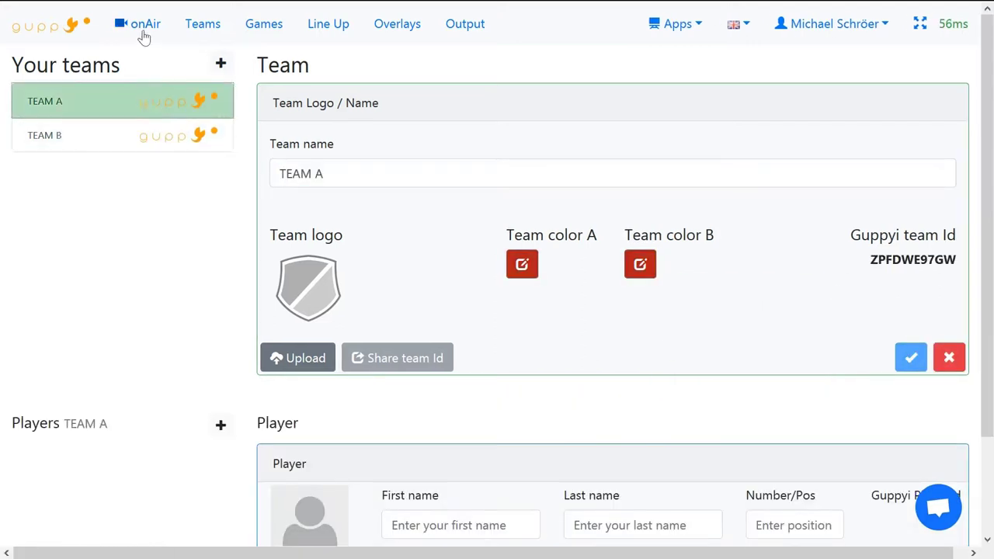
pyautogui.click(143, 34)
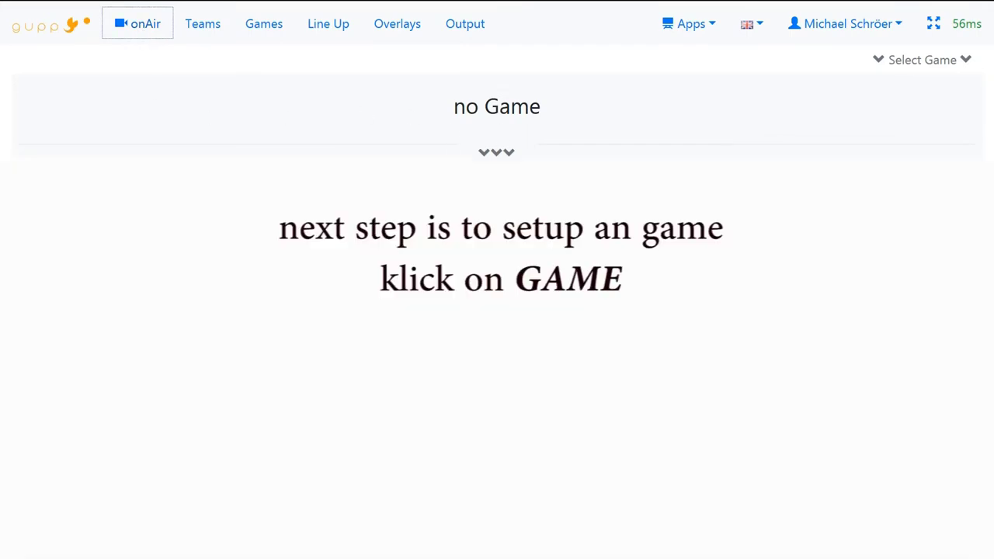
pyautogui.click(263, 32)
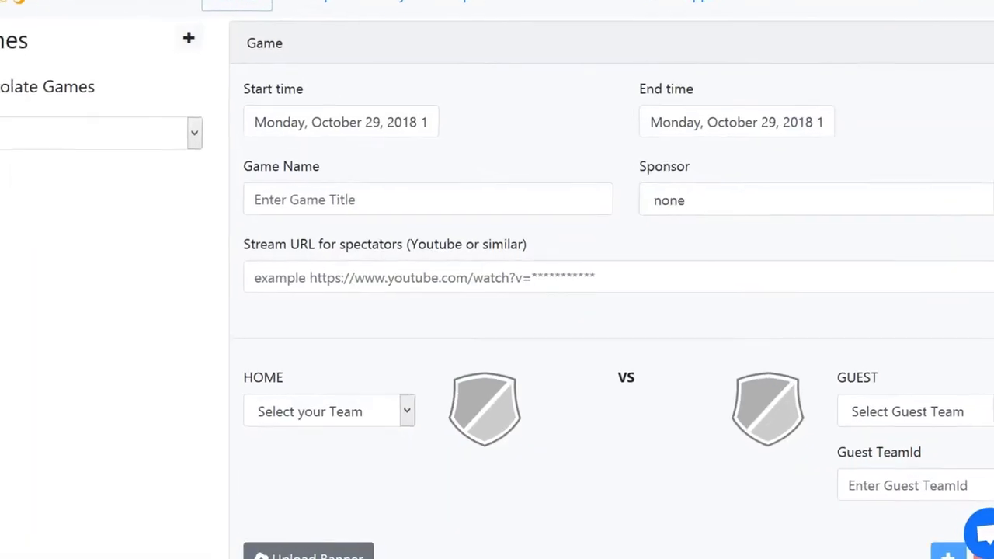
# Step: Set the game to run 14:00 to 18:00 on Monday, October 29, 2018
pyautogui.click(236, 71)
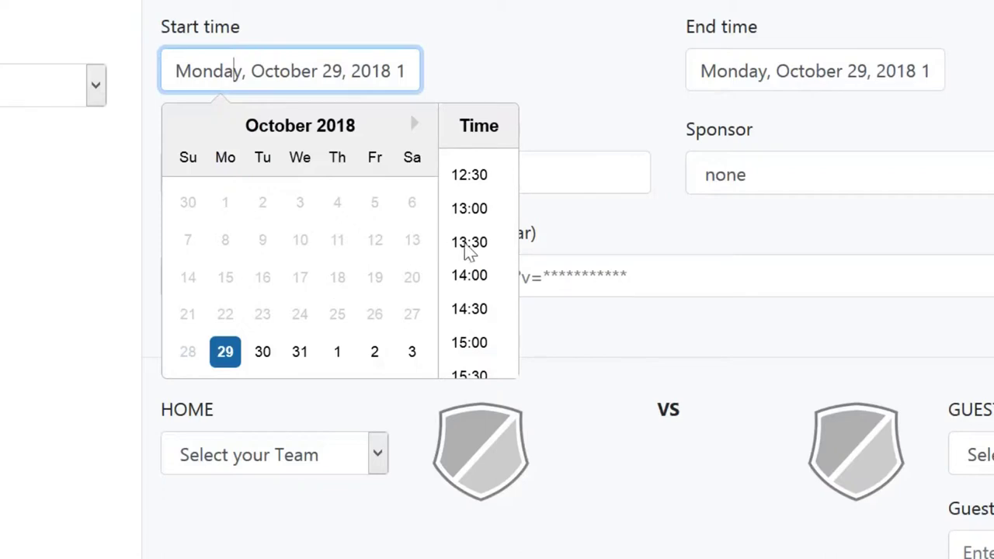
pyautogui.click(469, 278)
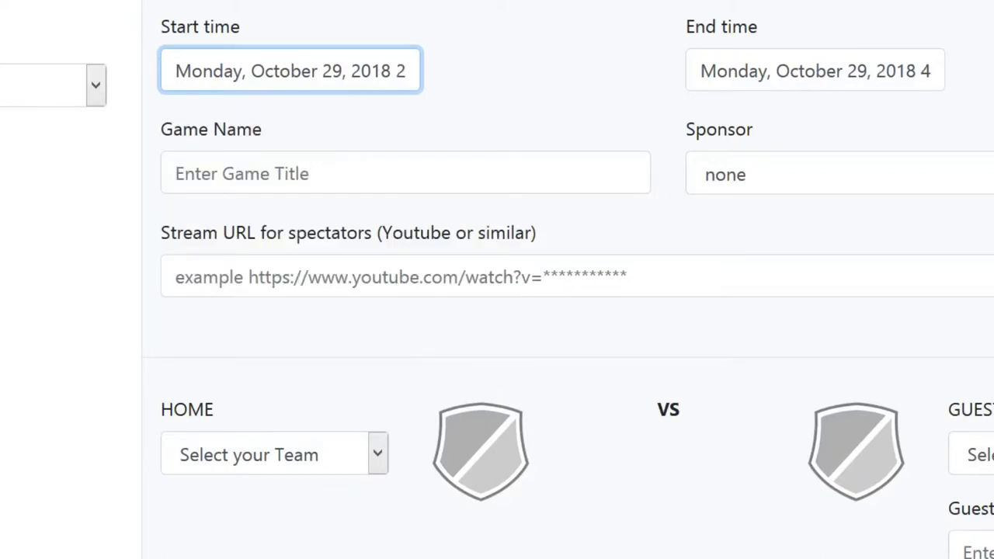
pyautogui.click(759, 70)
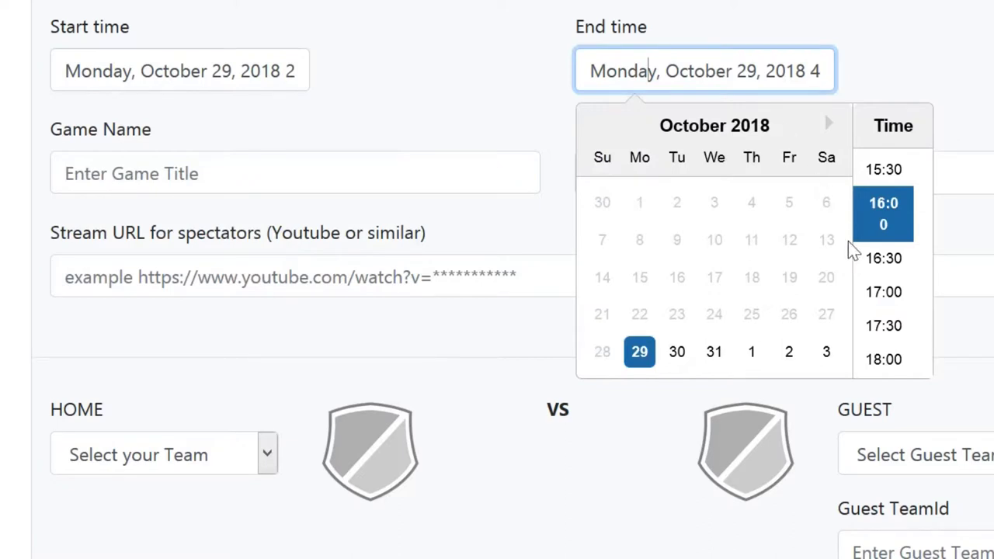
pyautogui.click(887, 360)
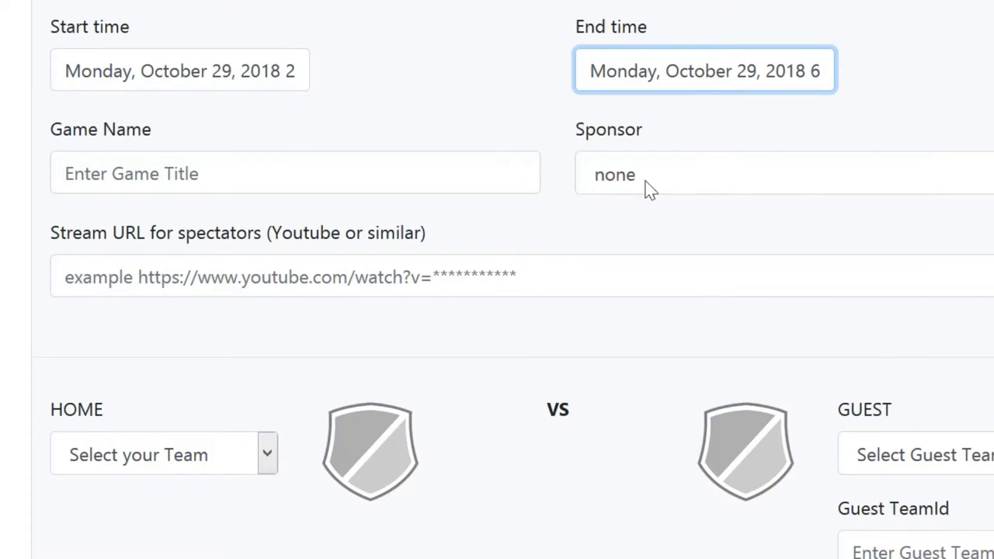
pyautogui.click(65, 173)
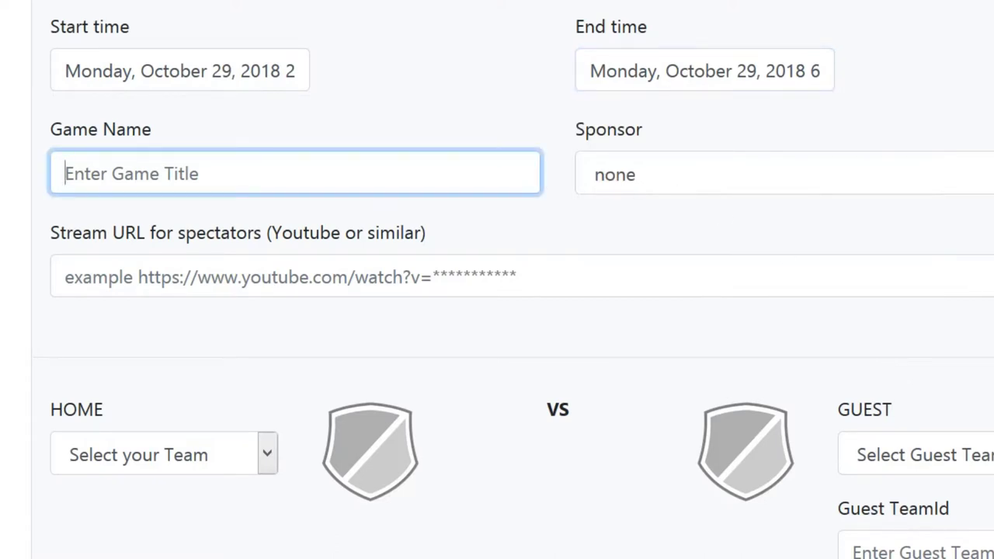
# Step: Enter 'Test Game' as the game name and keep the sponsor set to none
pyautogui.write('Test')
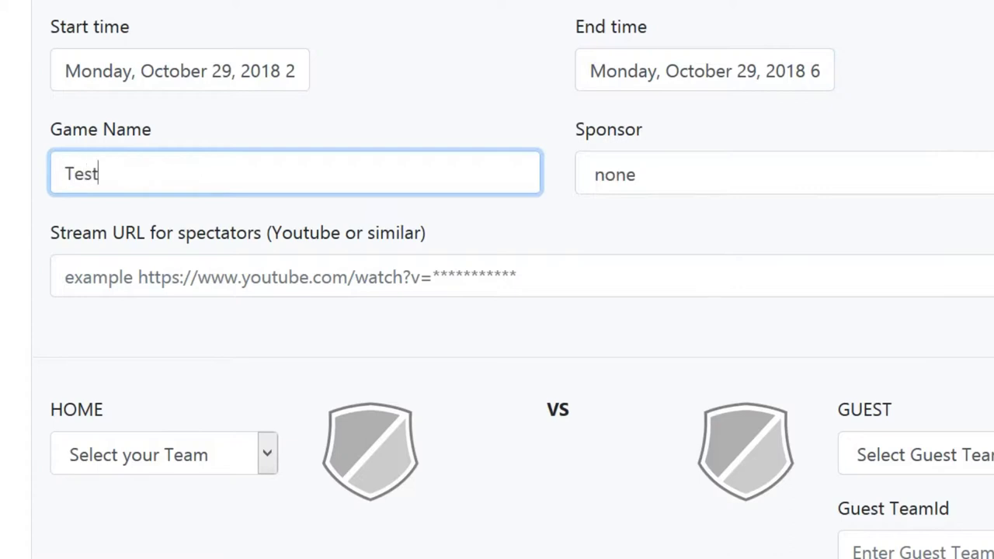
pyautogui.write(' Game')
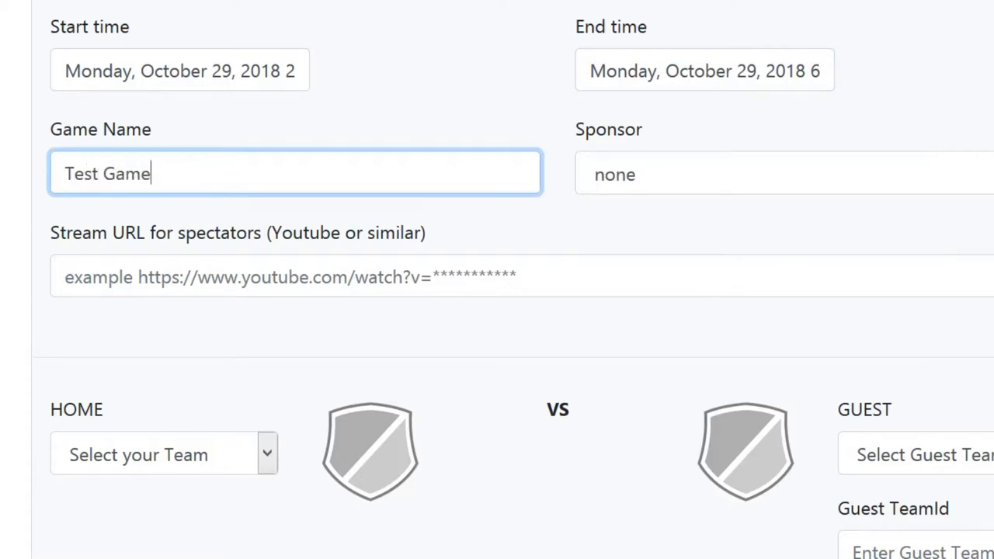
pyautogui.click(649, 178)
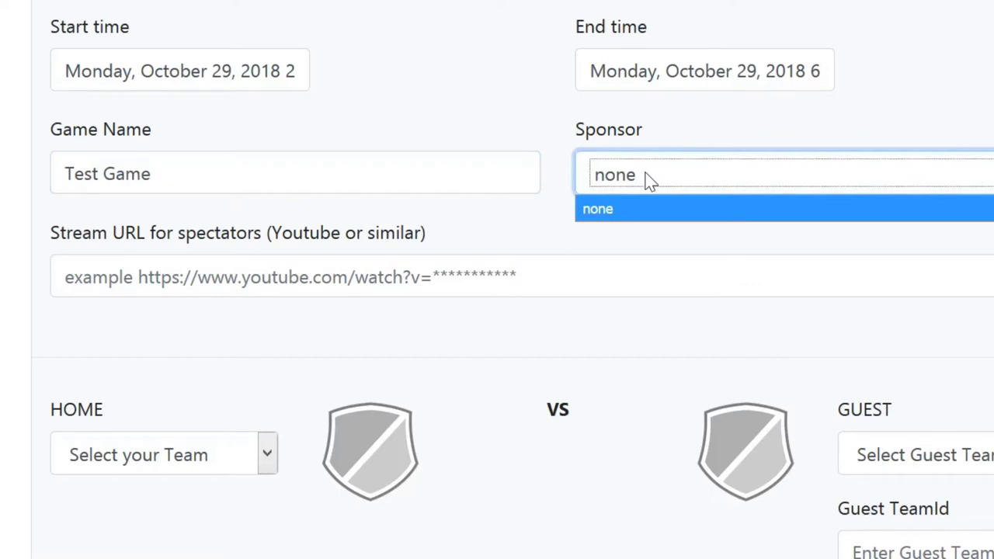
pyautogui.click(651, 180)
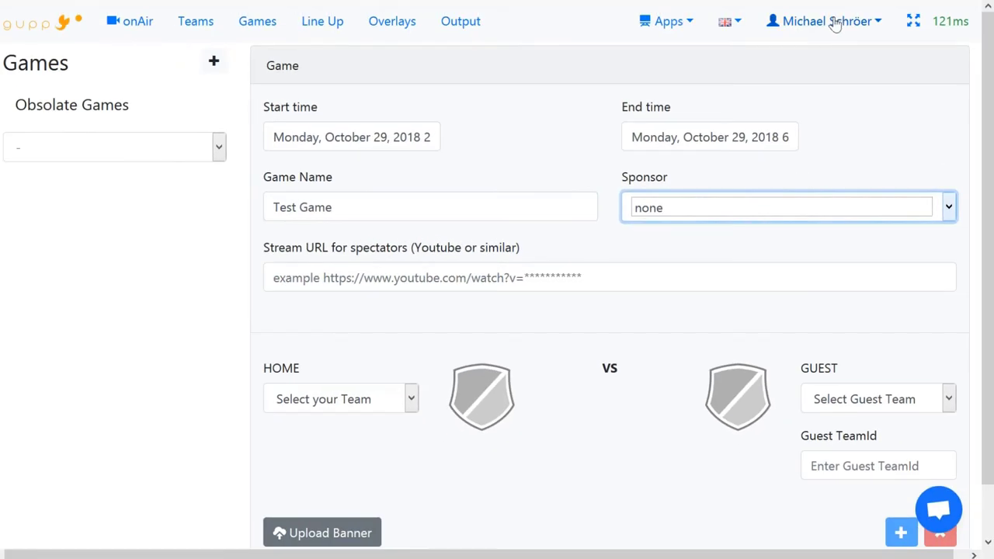
pyautogui.click(835, 25)
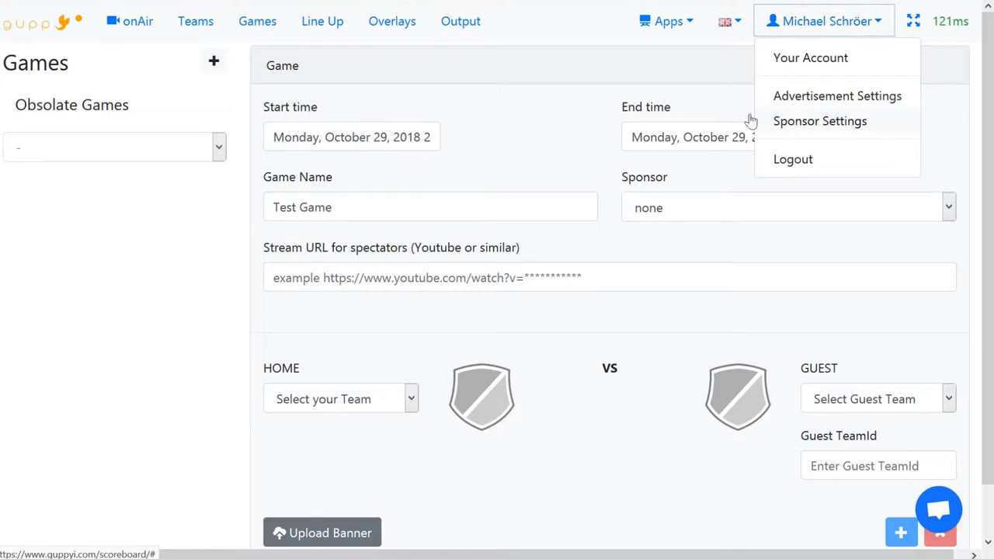
pyautogui.click(533, 127)
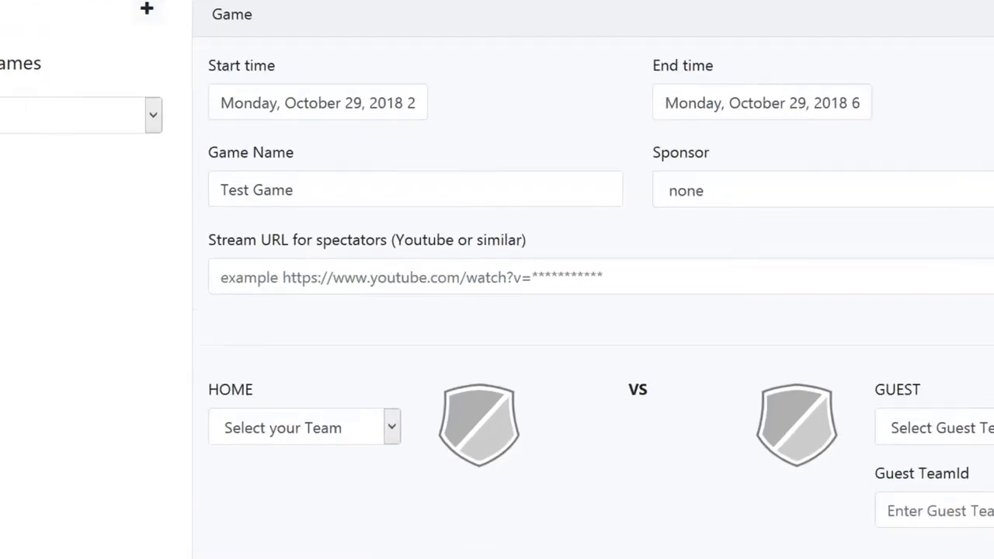
pyautogui.click(274, 277)
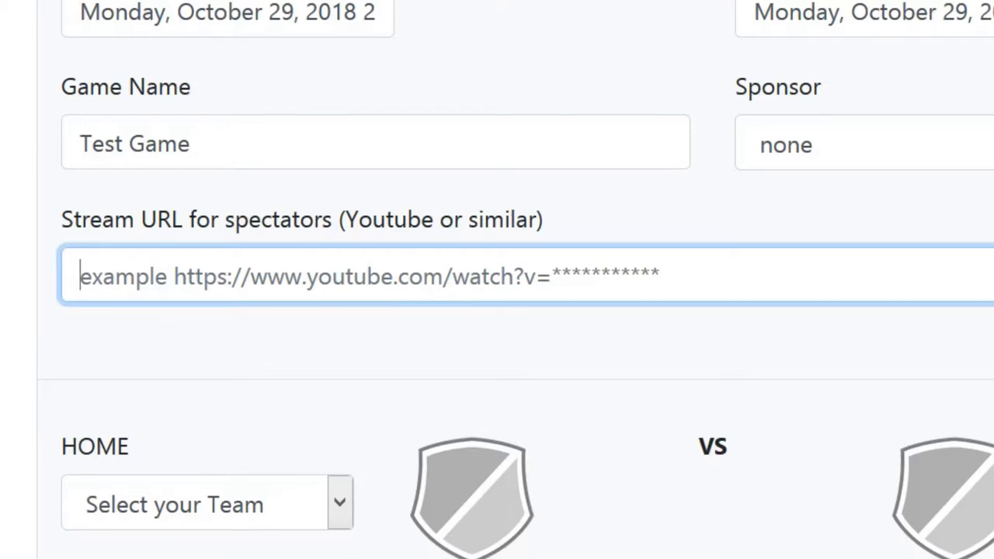
# Step: Make TEAM A home and TEAM B guest, save the game, and open Test Game in the list
pyautogui.click(341, 504)
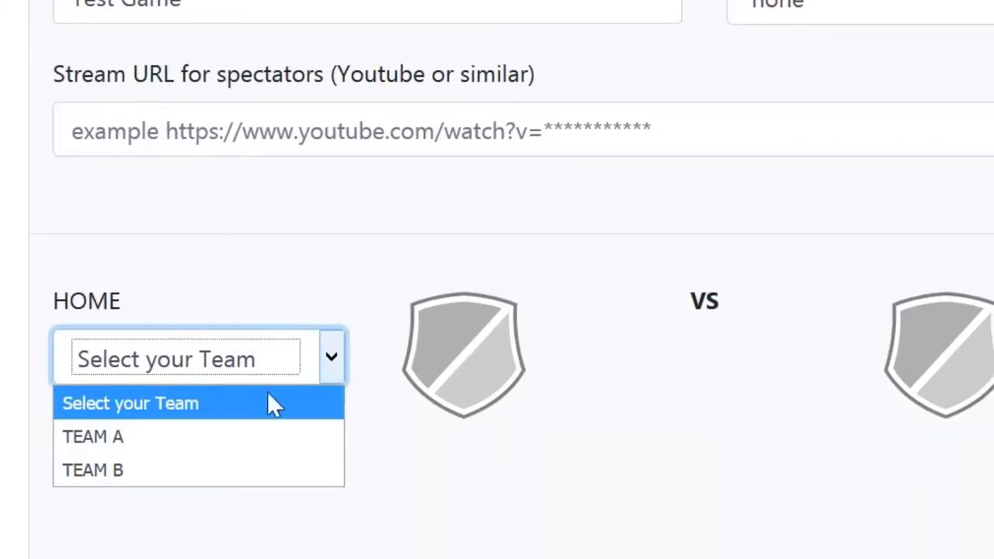
pyautogui.click(203, 439)
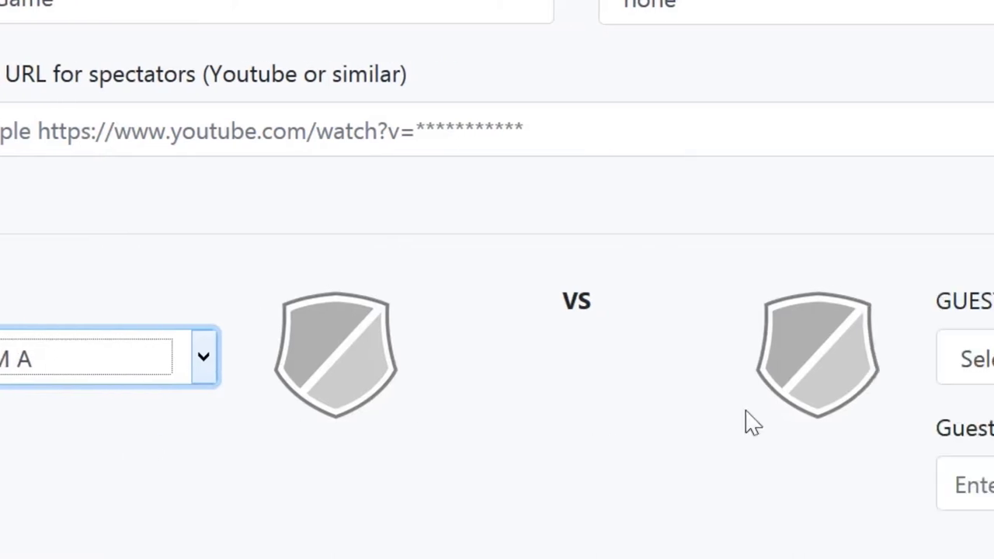
pyautogui.click(775, 362)
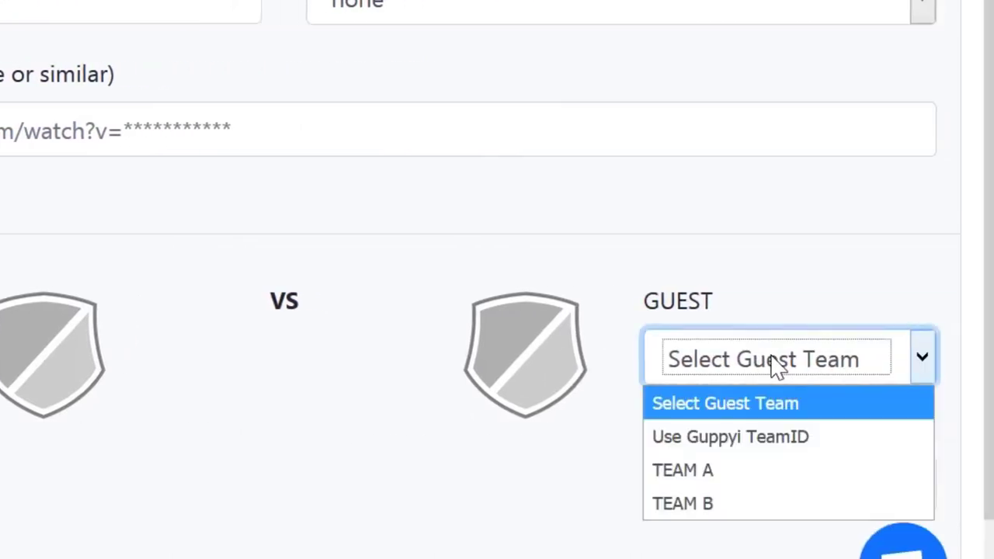
pyautogui.click(674, 505)
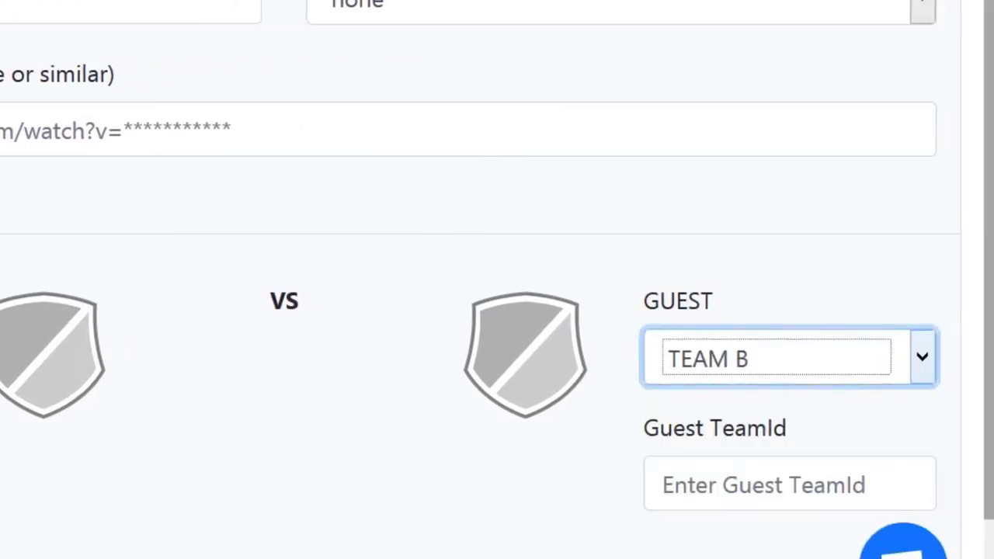
pyautogui.scroll(-1, 482, 311)
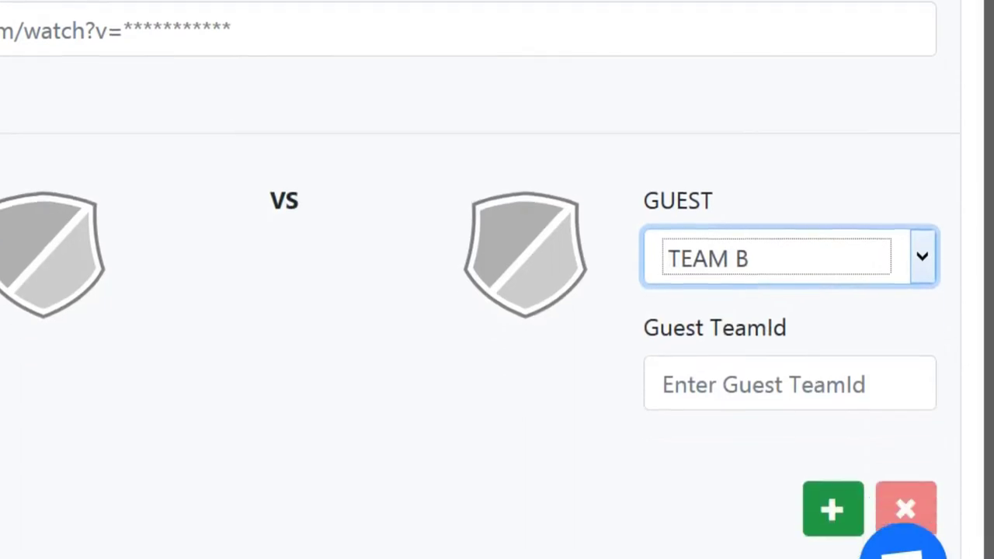
pyautogui.click(833, 509)
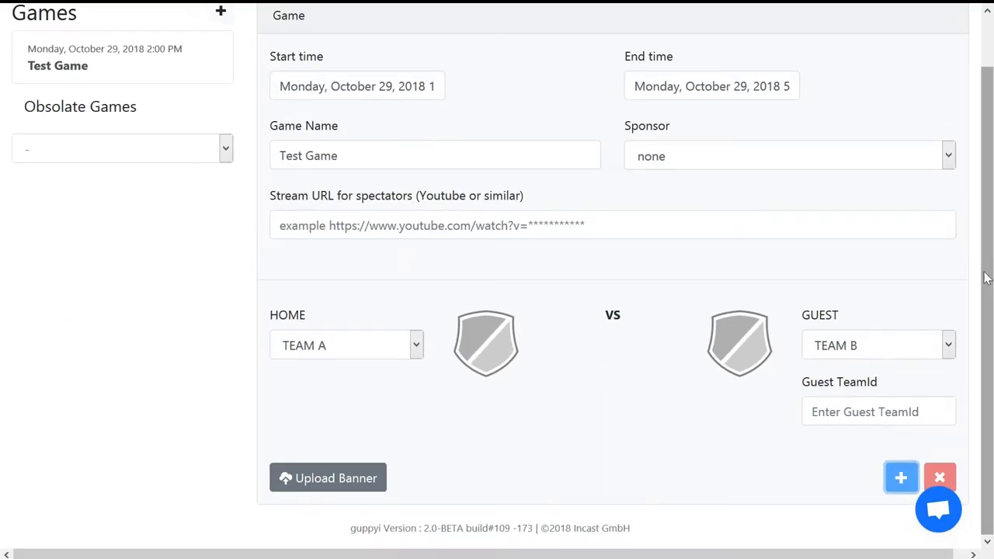
pyautogui.moveTo(985, 278); pyautogui.dragTo(970, 155)
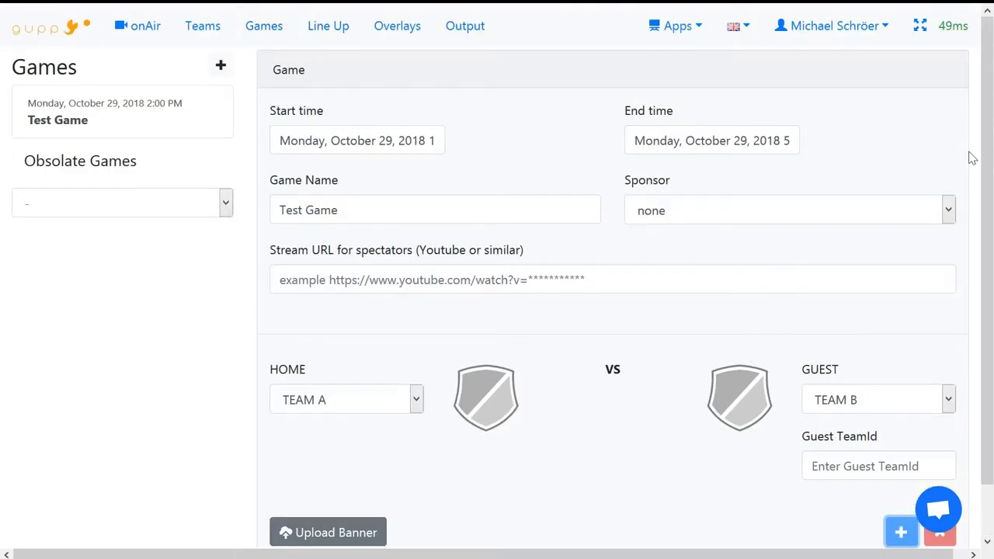
pyautogui.click(125, 105)
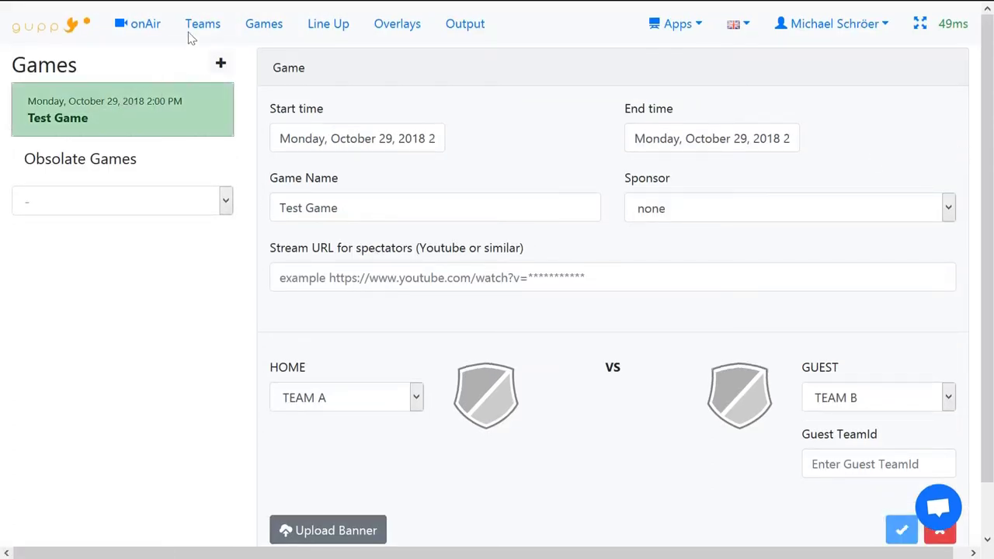
# Step: Load Test Game on the onAir page and toggle the small scoreboard on, then off
pyautogui.click(139, 27)
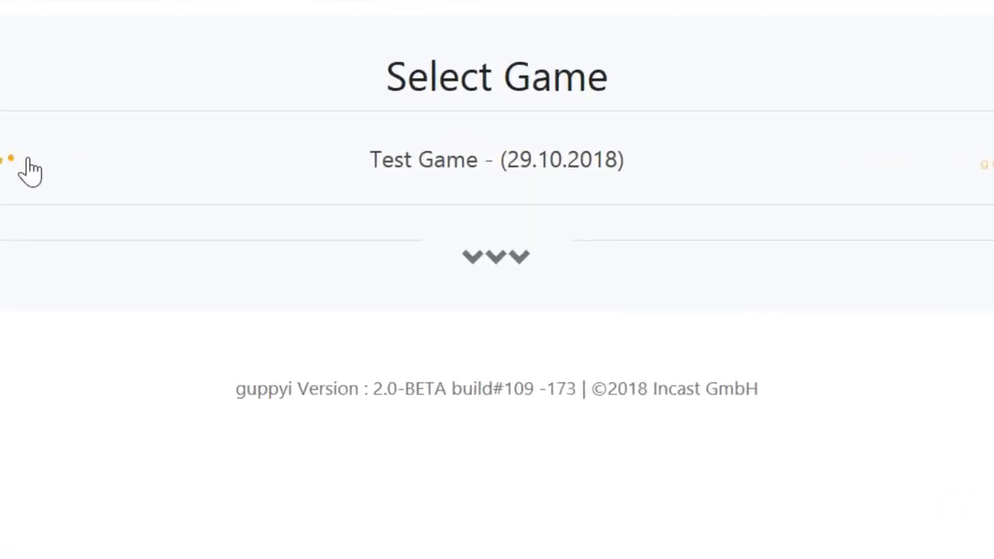
pyautogui.click(32, 171)
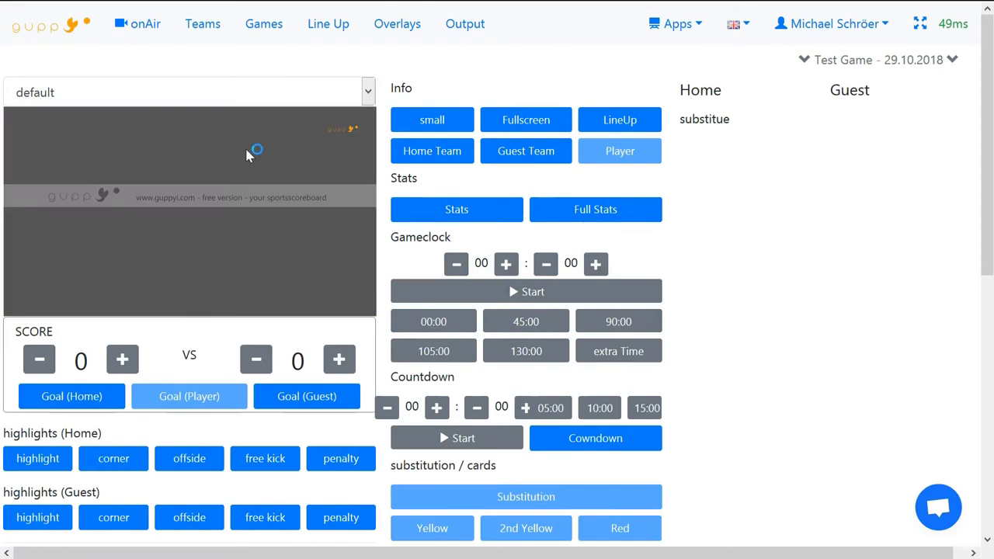
pyautogui.click(437, 122)
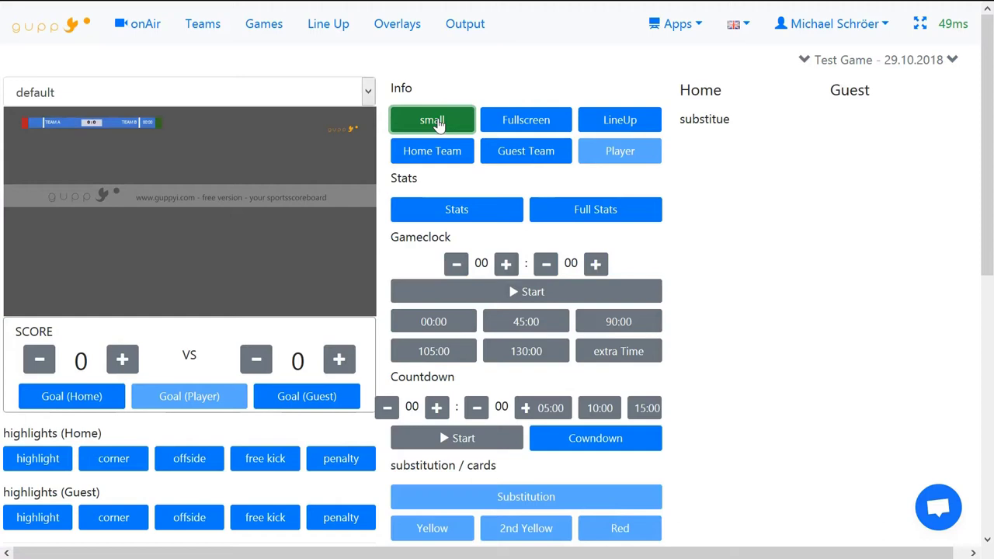
pyautogui.click(439, 125)
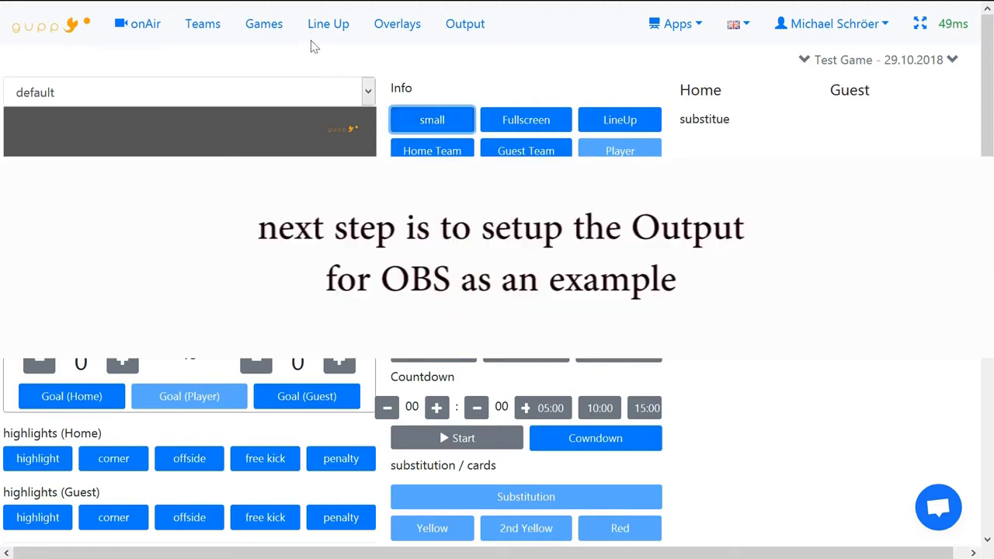
# Step: Add a default 1920x1080 output layout, copy its scoreboard URL, and switch to OBS Studio
pyautogui.click(473, 29)
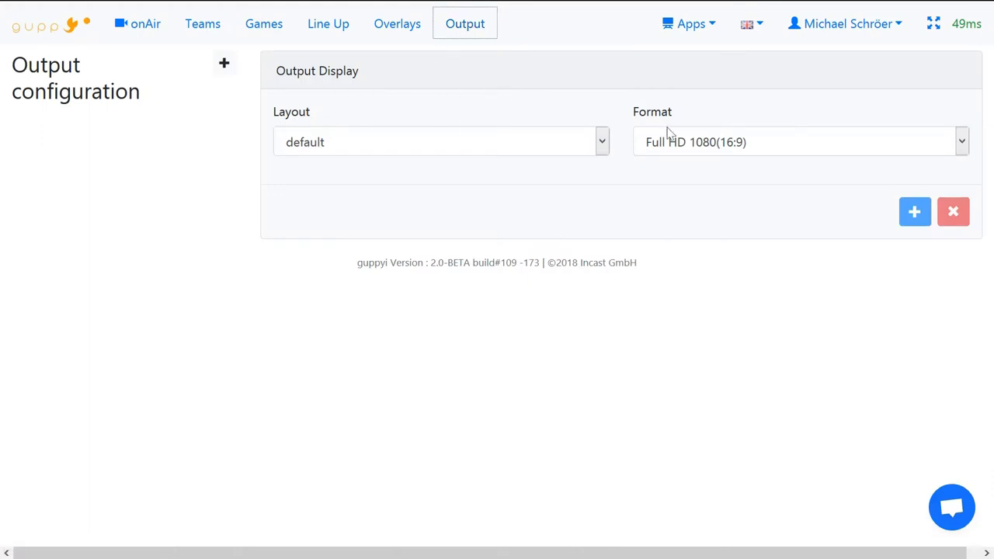
pyautogui.click(916, 216)
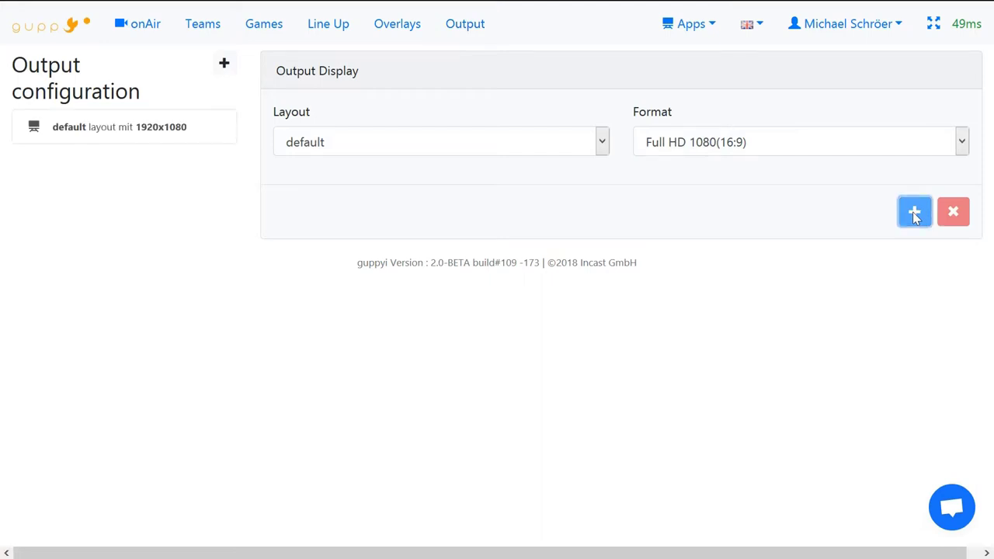
pyautogui.click(106, 130)
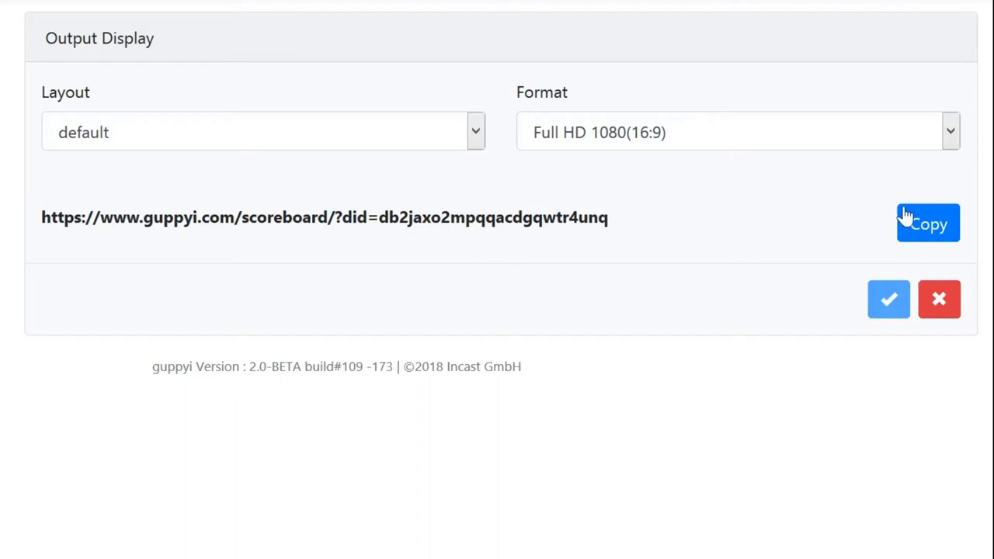
pyautogui.click(930, 223)
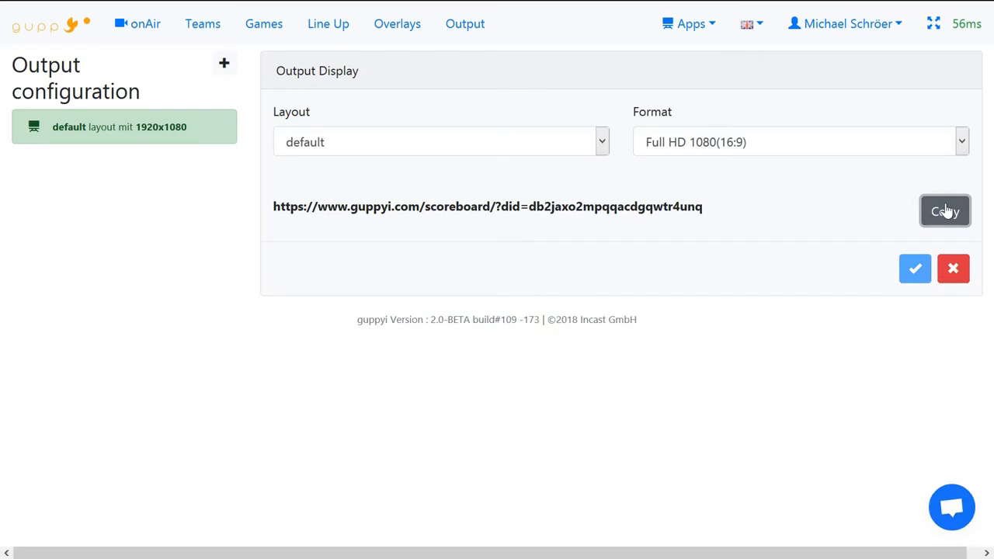
pyautogui.hotkey('alt', 'Tab')
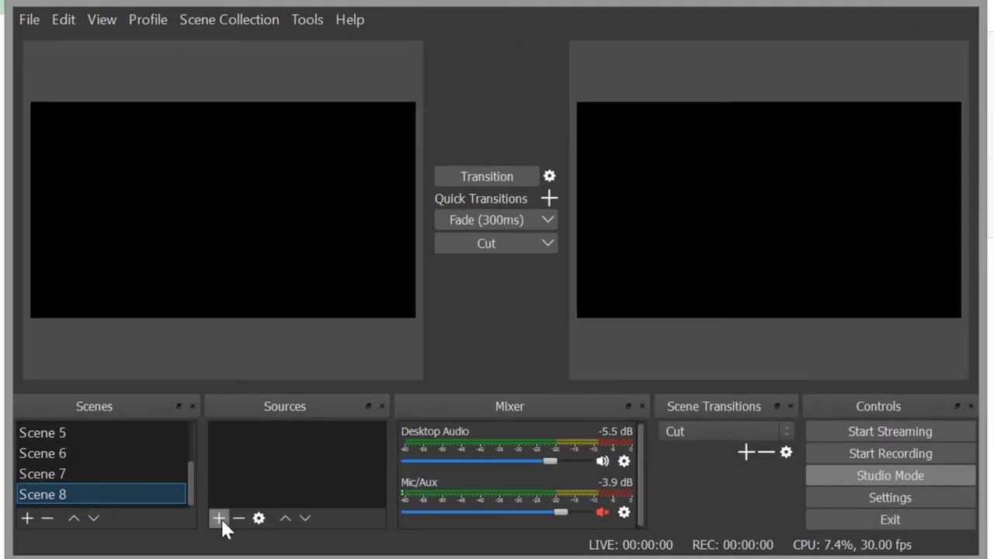
# Step: Add a Browser source named 'guppyi scoreboard' to Scene 8
pyautogui.click(220, 518)
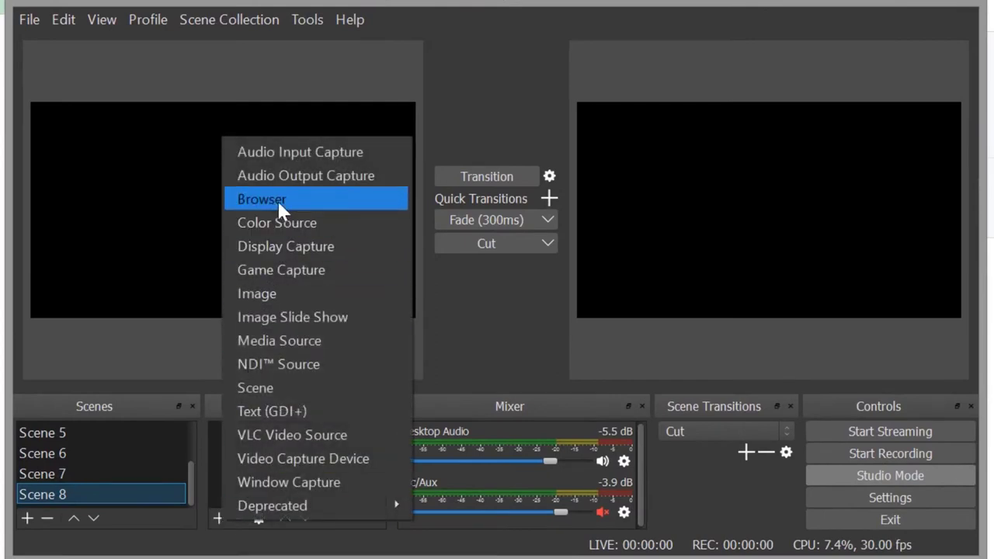
pyautogui.click(277, 201)
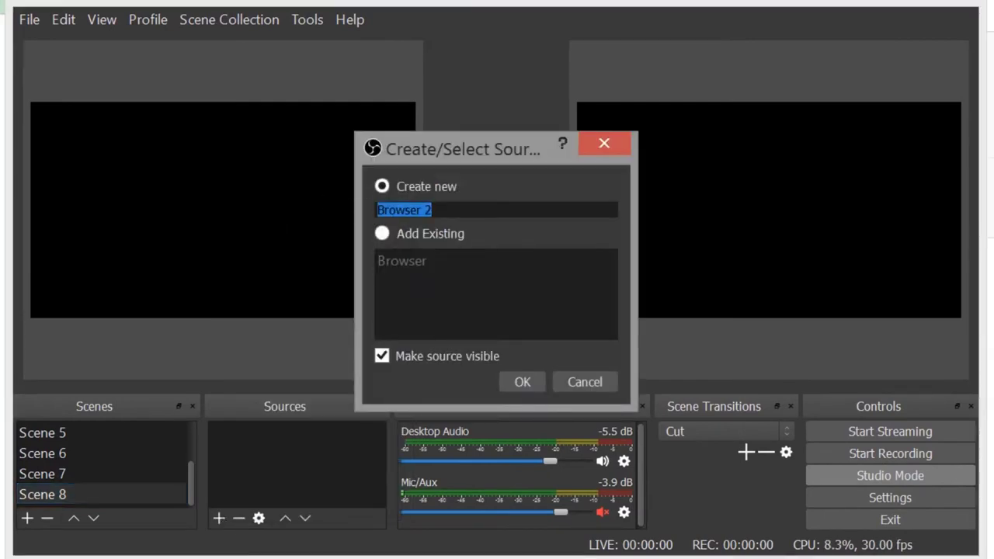
pyautogui.write('guppy')
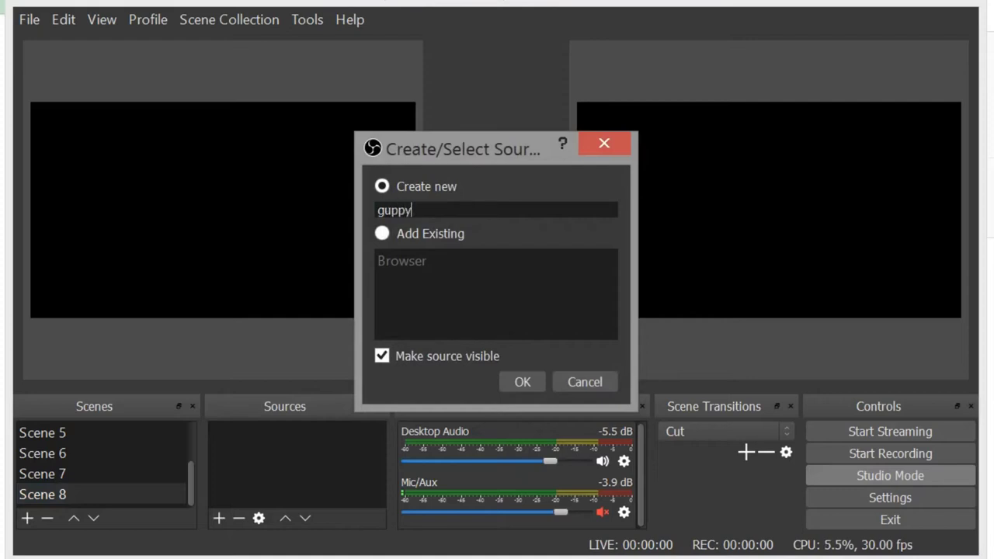
pyautogui.write('i scoreboard')
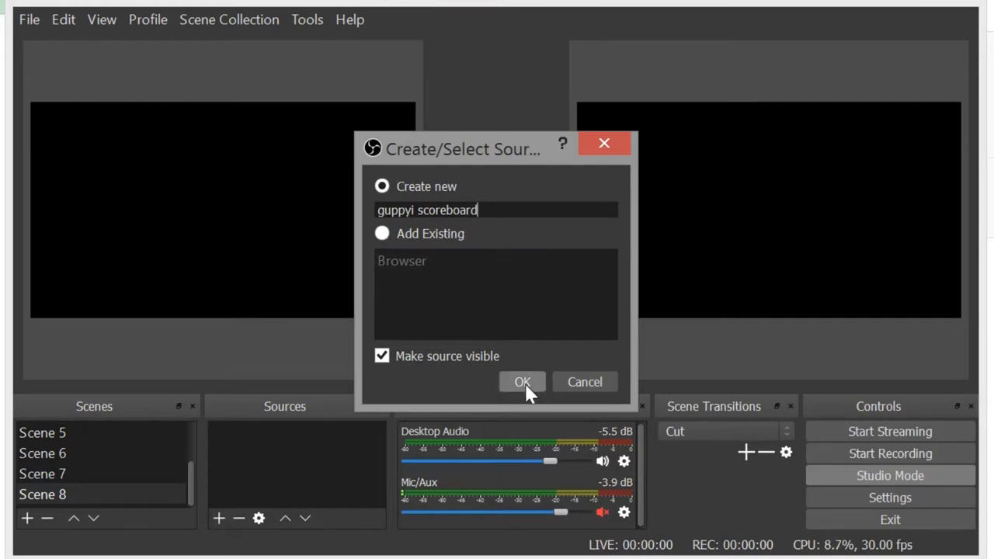
pyautogui.click(526, 384)
# Step: Replace the source URL with the copied scoreboard link and set its size to 1920x1080
pyautogui.moveTo(293, 314); pyautogui.dragTo(145, 314)
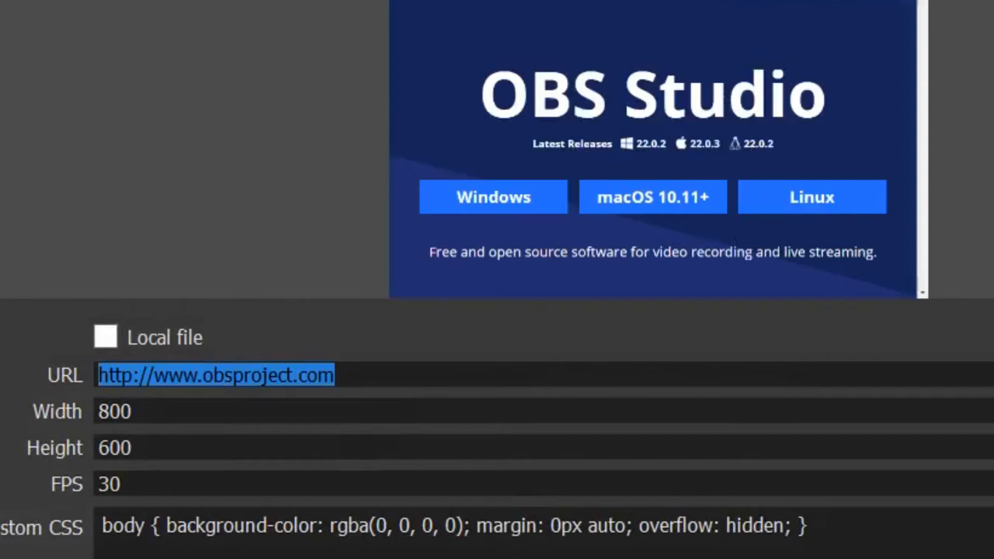
pyautogui.hotkey('ctrl', 'v')
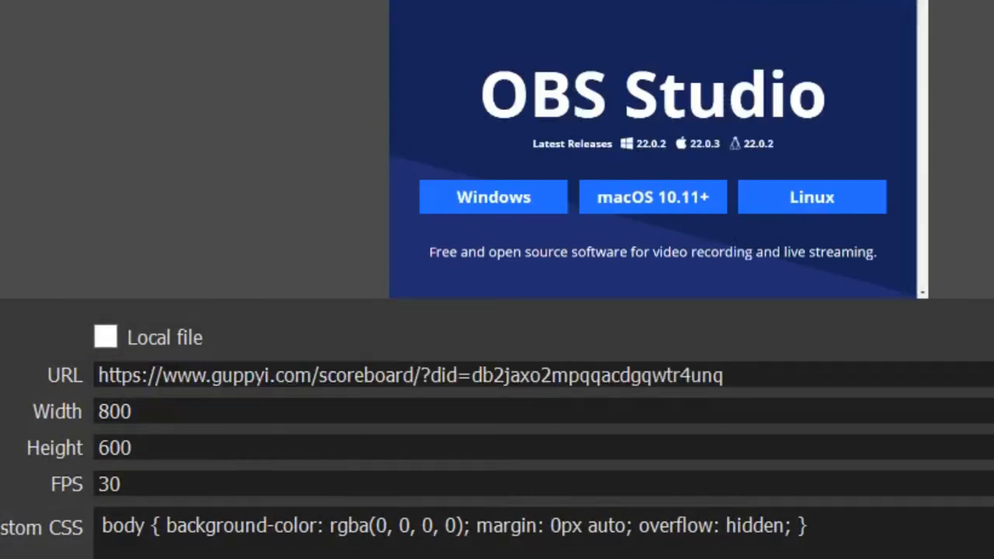
pyautogui.moveTo(133, 411); pyautogui.dragTo(98, 411)
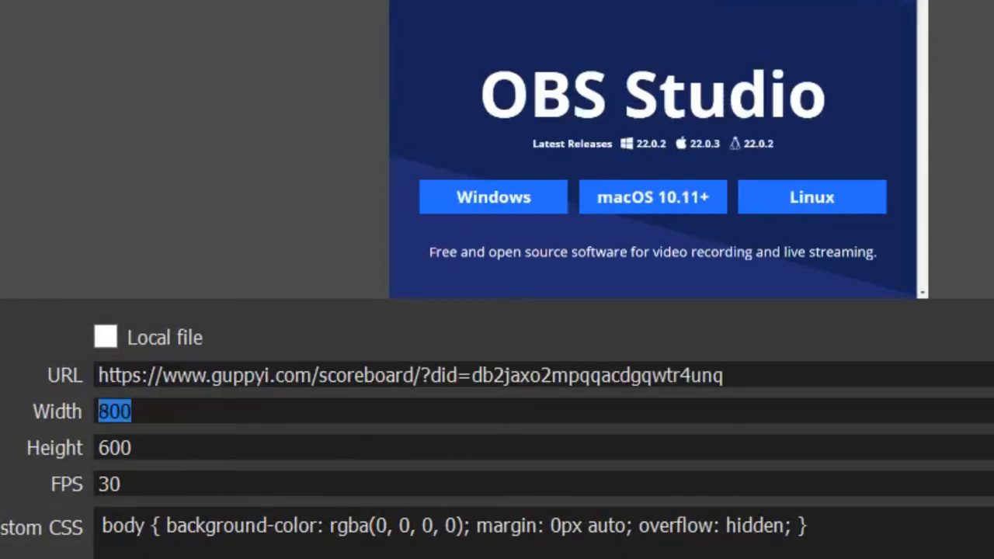
pyautogui.write('192')
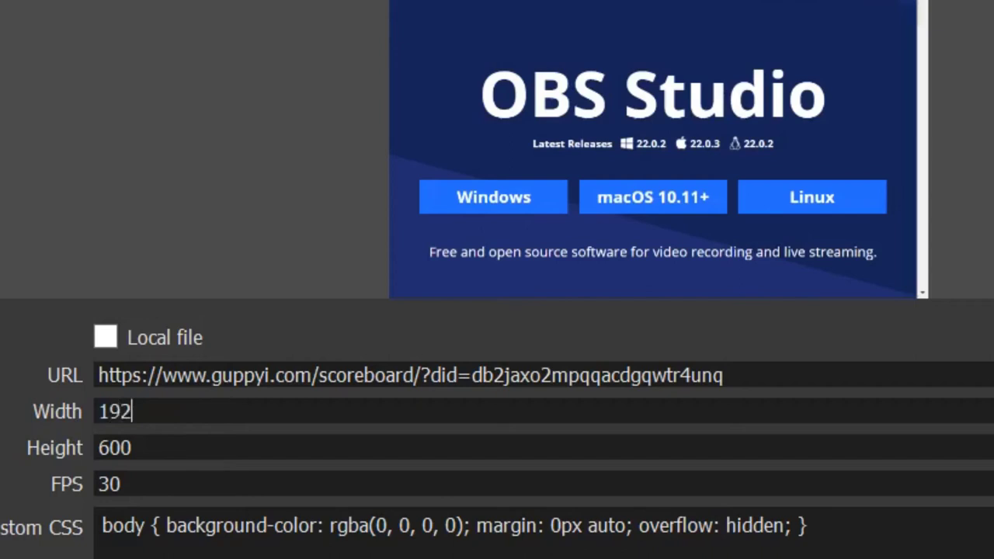
pyautogui.write('0')
pyautogui.moveTo(133, 447); pyautogui.dragTo(2, 463)
pyautogui.write('108')
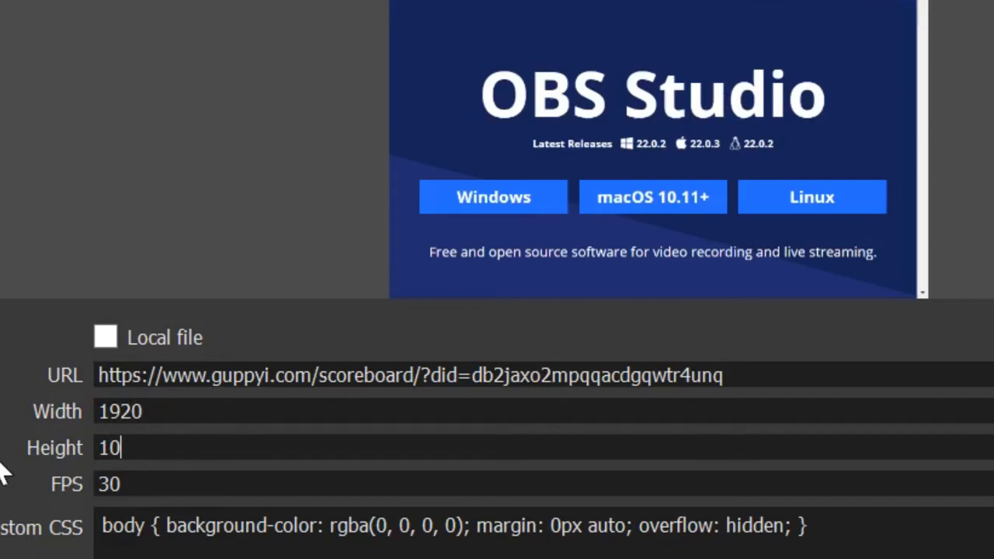
pyautogui.write('0')
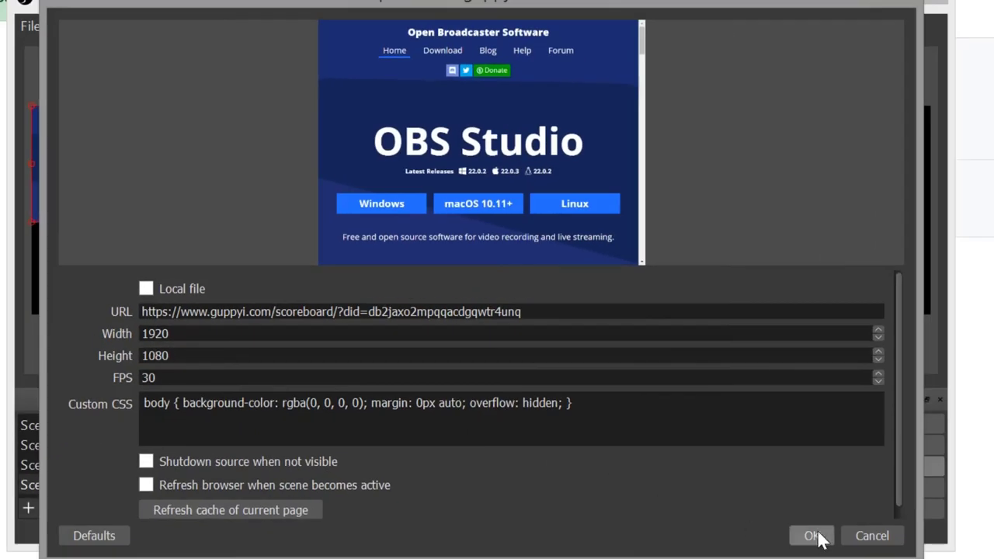
pyautogui.click(812, 536)
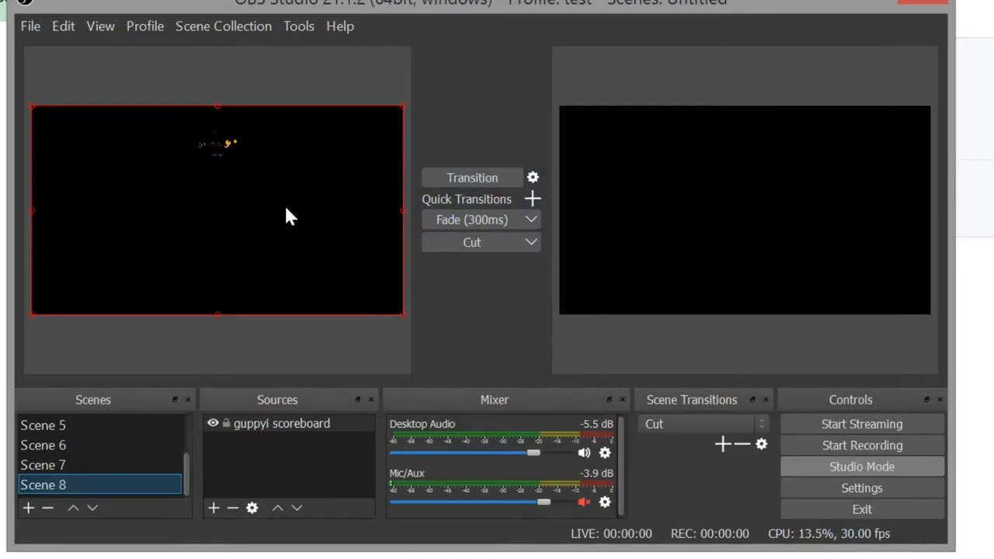
# Step: Transition Scene 8 with the guppyi scoreboard to Program, then turn Studio Mode off
pyautogui.click(487, 176)
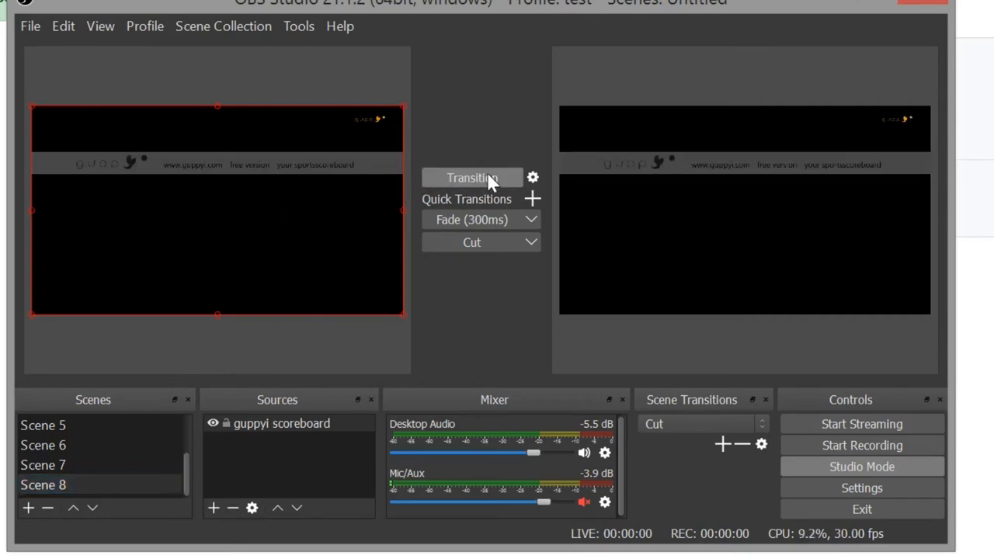
pyautogui.click(849, 468)
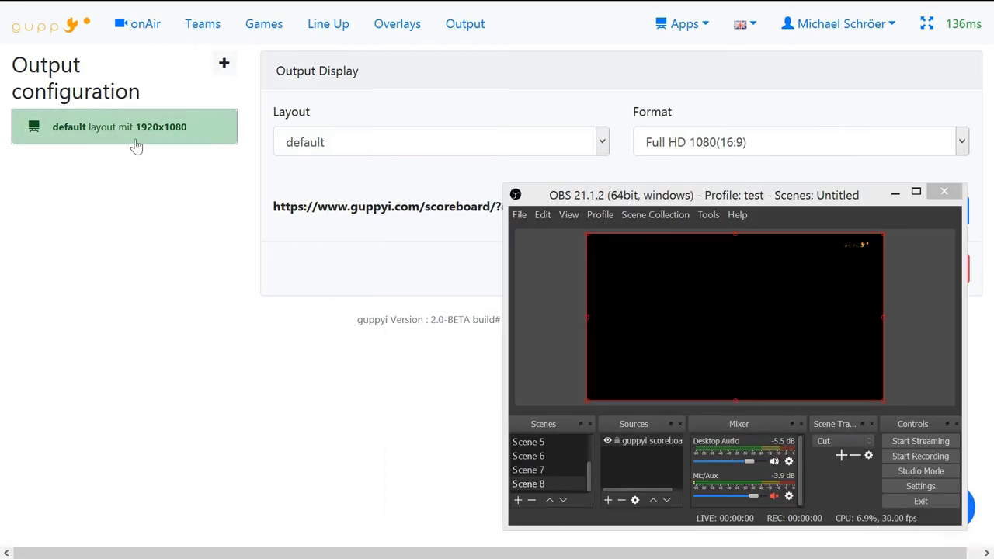
# Step: On Test Game's onAir page, show and hide the small, then fullscreen TEAM A vs TEAM B scoreboards
pyautogui.click(145, 25)
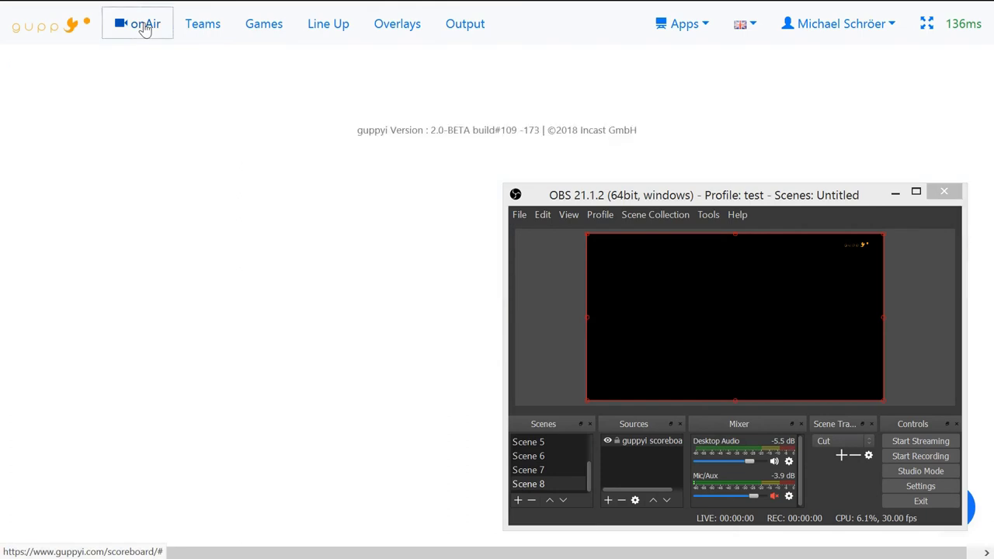
pyautogui.click(298, 156)
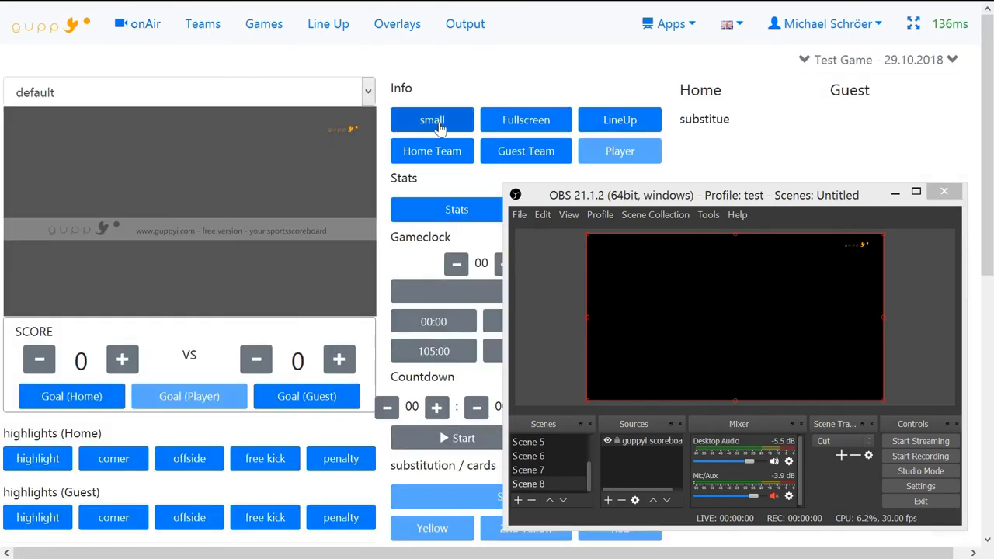
pyautogui.click(440, 129)
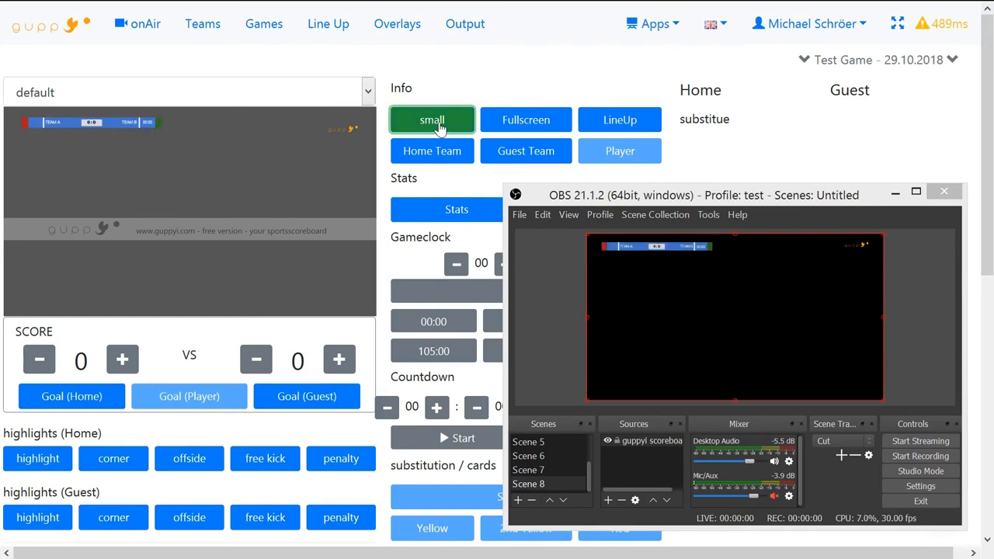
pyautogui.click(440, 129)
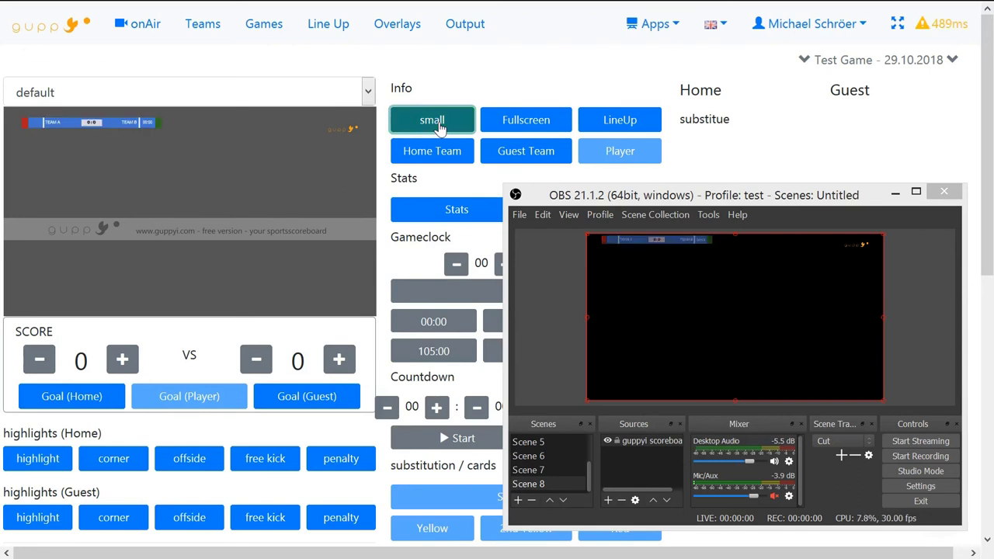
pyautogui.click(528, 123)
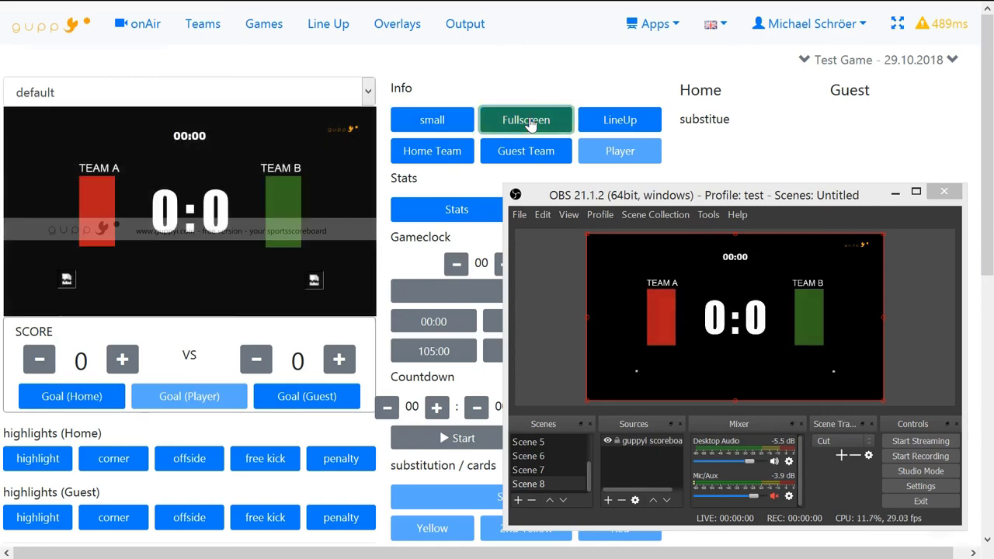
pyautogui.click(528, 123)
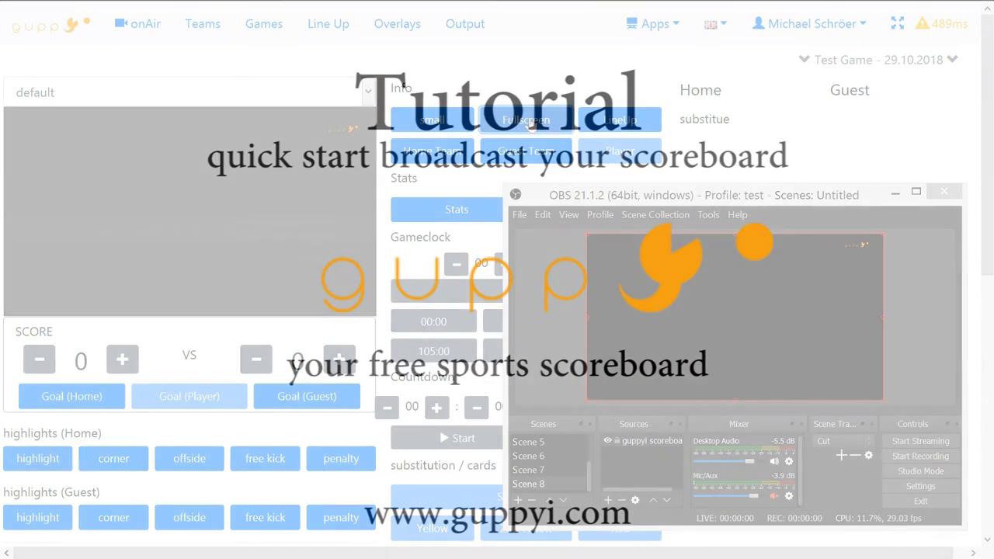